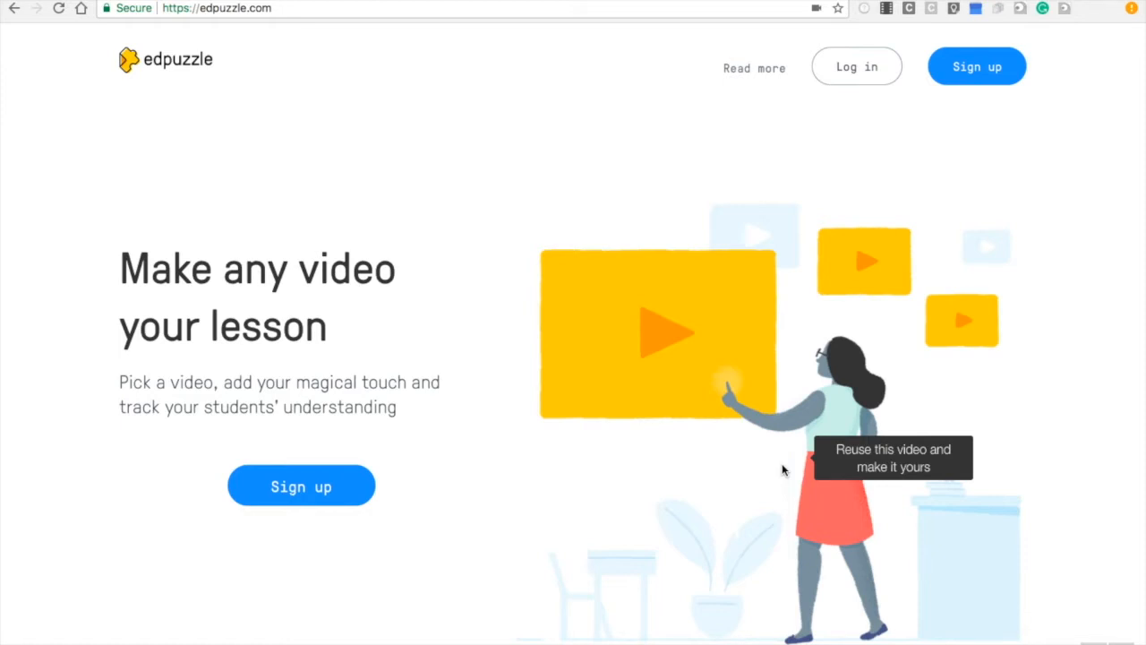
Log in to Edpuzzle as a teacher using the Google account option
click(851, 81)
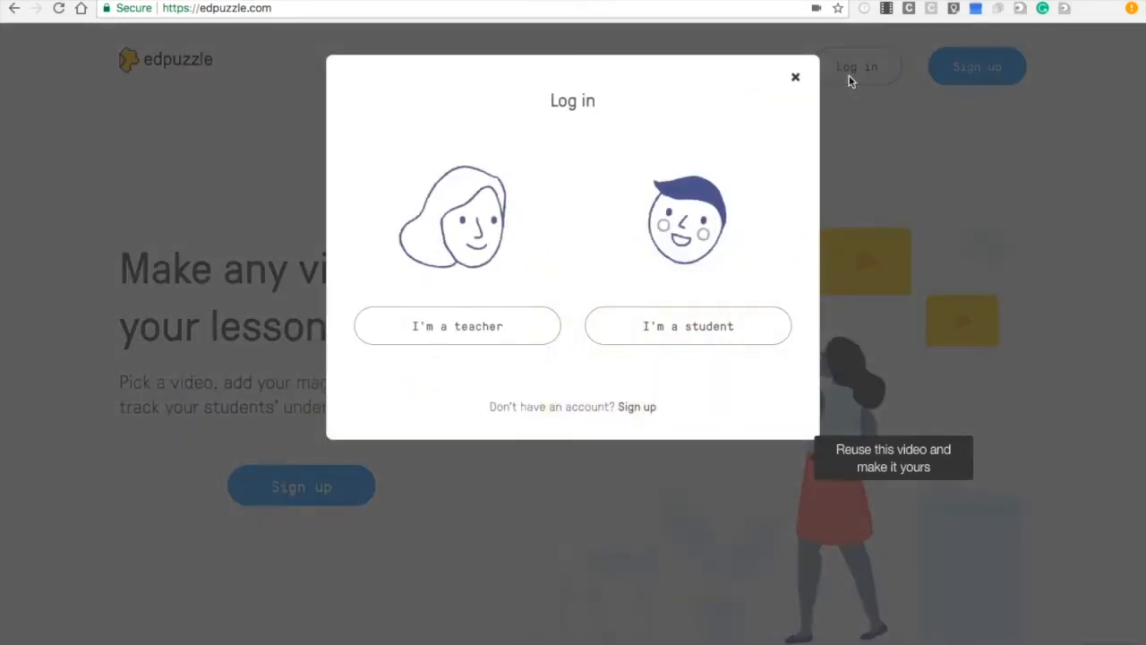
click(474, 332)
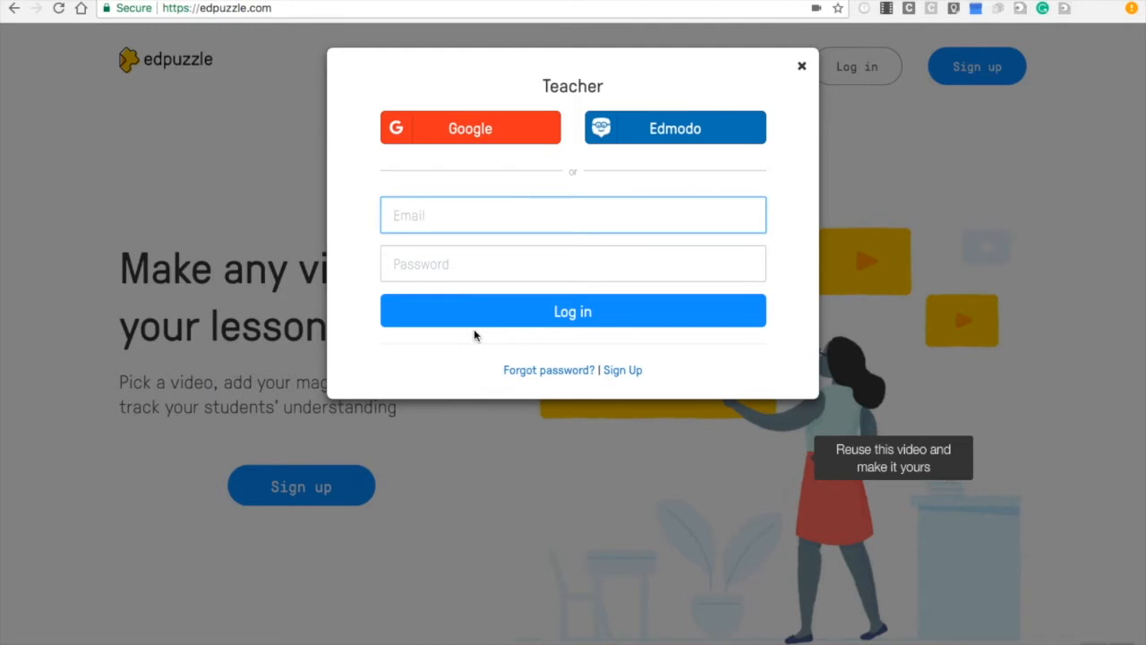
click(465, 128)
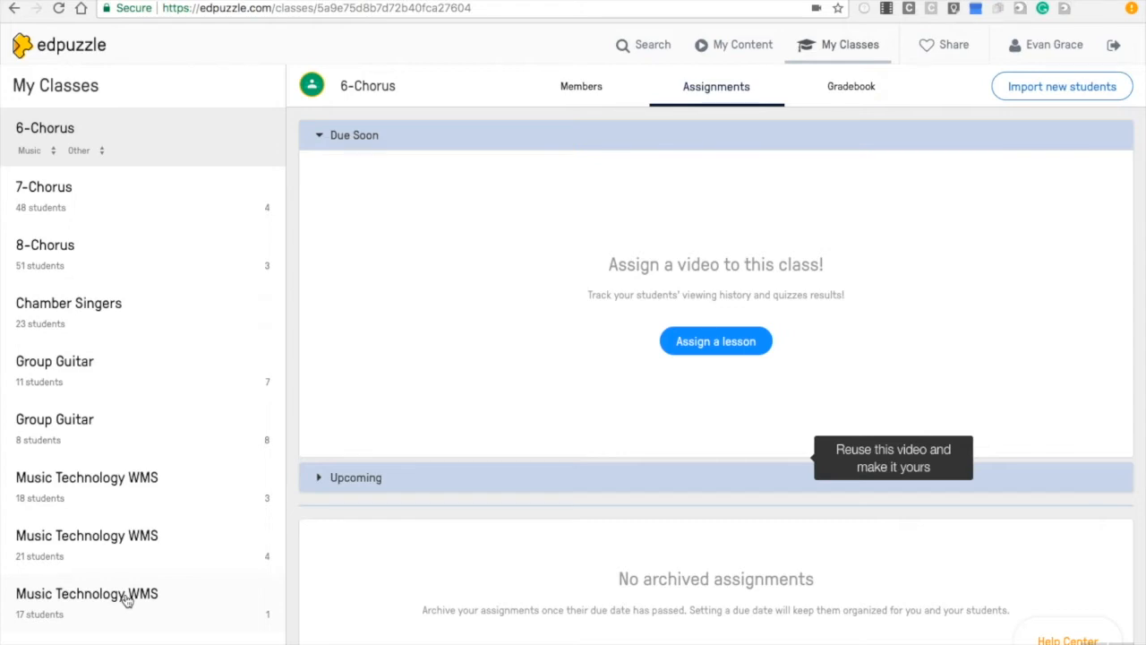
Review the class list and the Google Classroom courses available for import, cancelling the import dialog
scroll(127, 600, down, 5)
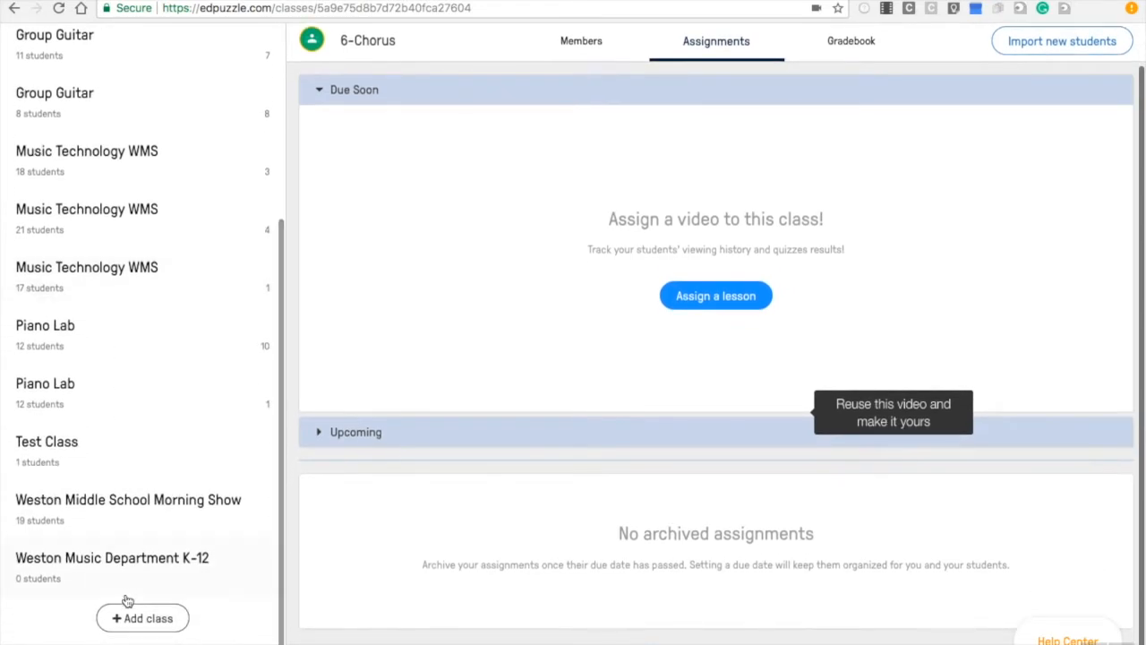
scroll(127, 600, down, 1)
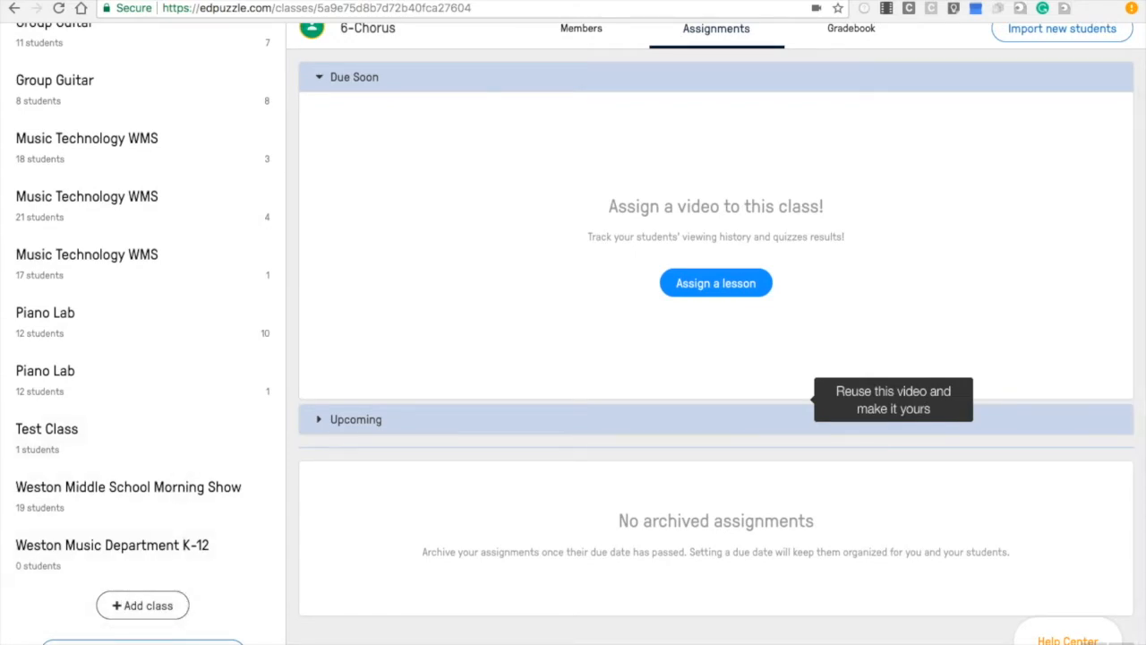
click(142, 641)
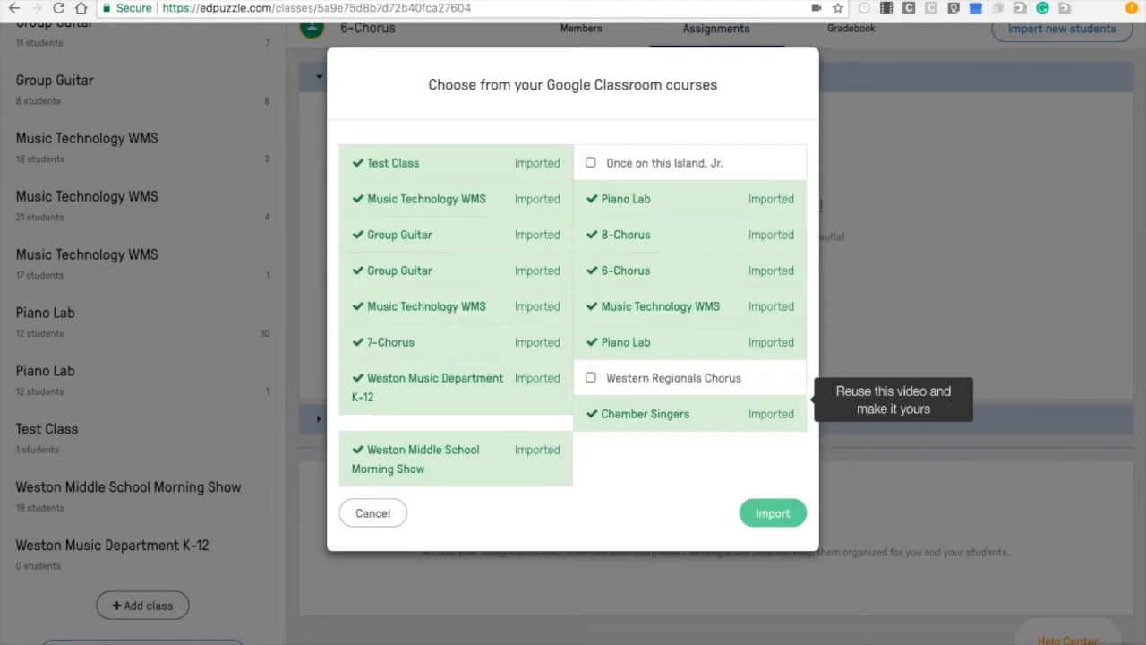
click(369, 516)
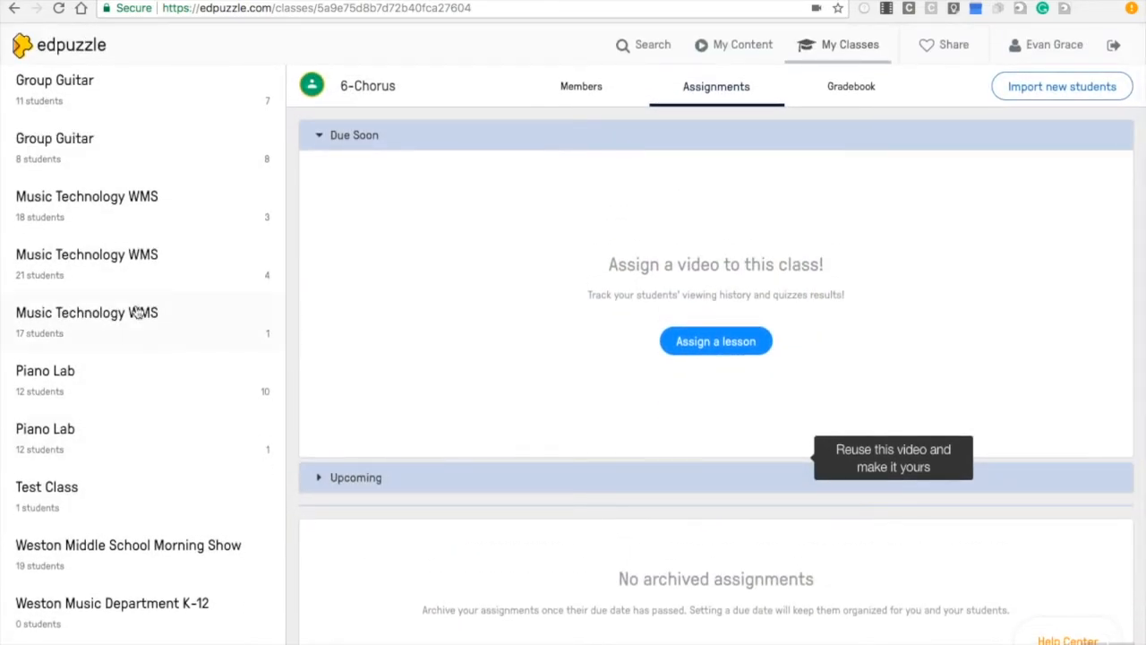
Open Test Class's member list and import new students from Google Classroom
click(61, 490)
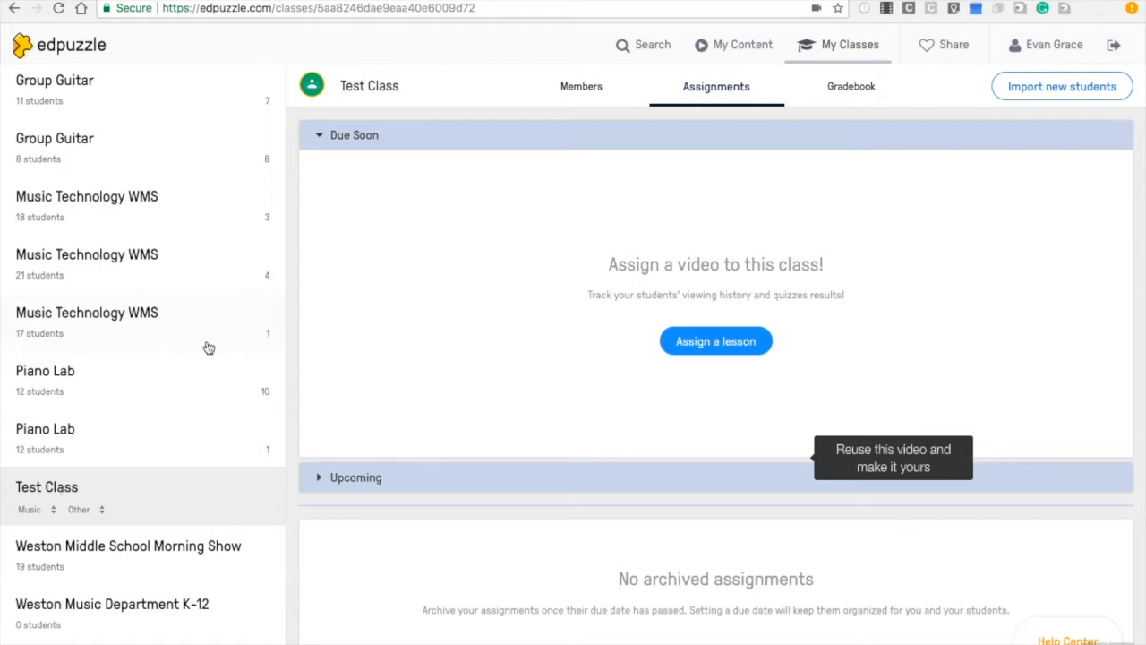
click(591, 90)
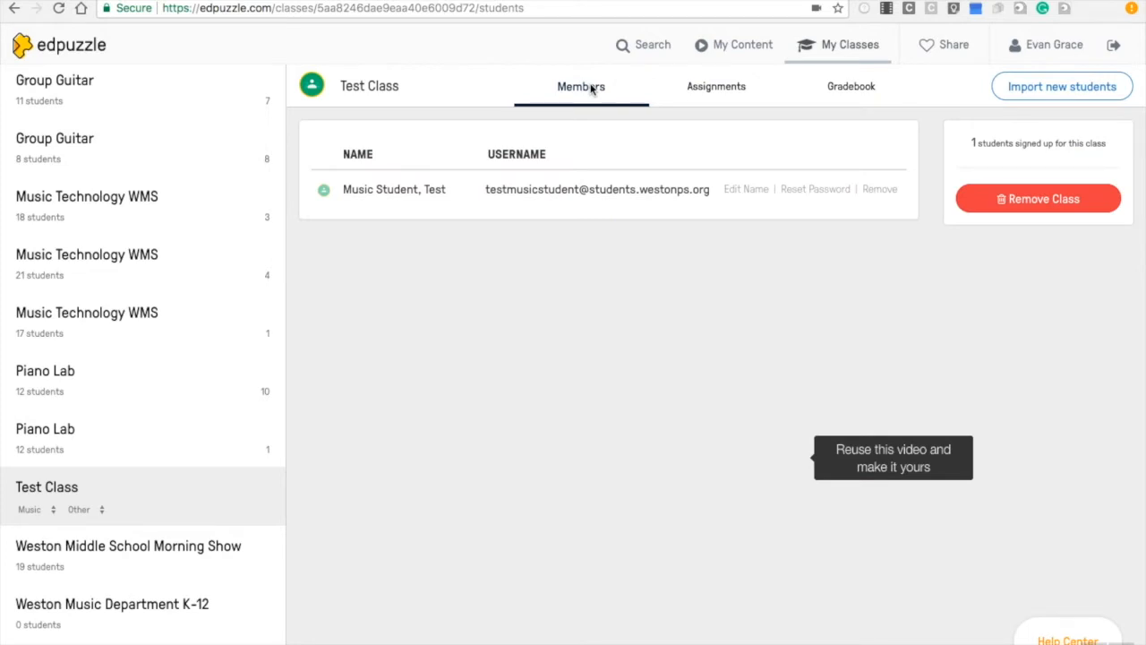
click(1028, 98)
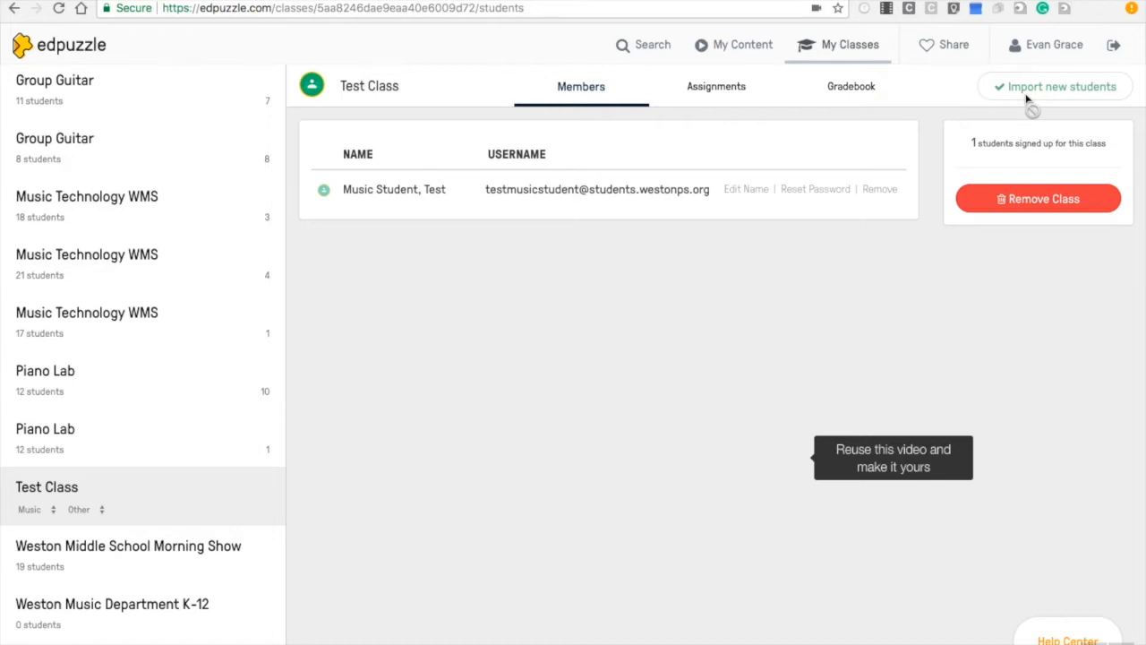
Browse the YouTube channel's videos in the search section
click(653, 46)
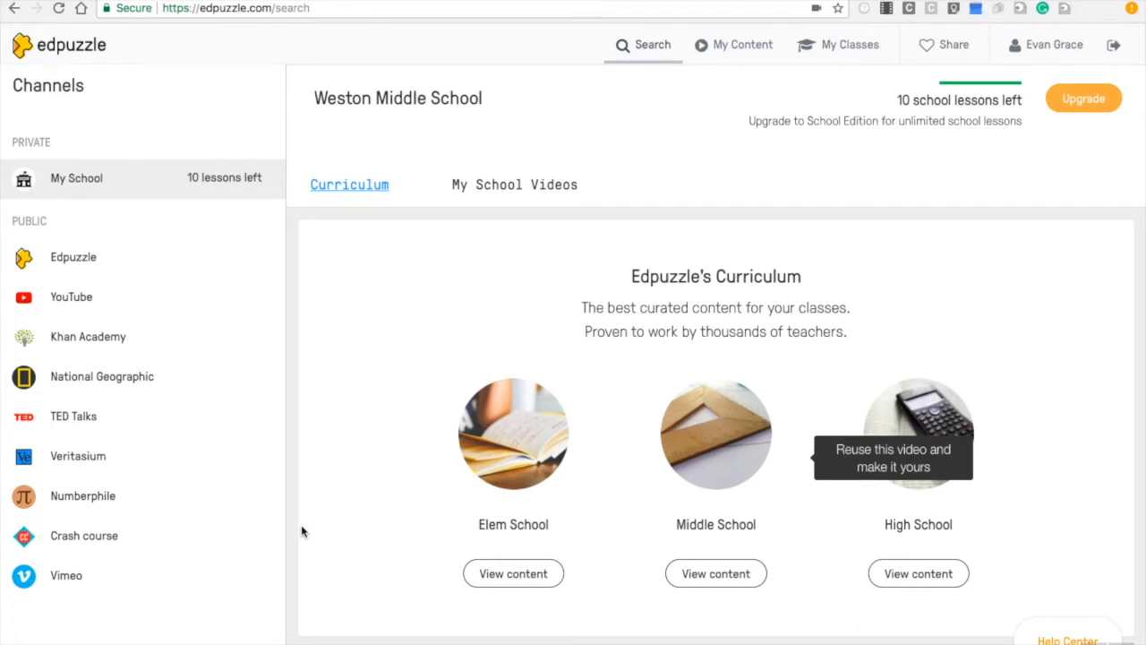
click(102, 296)
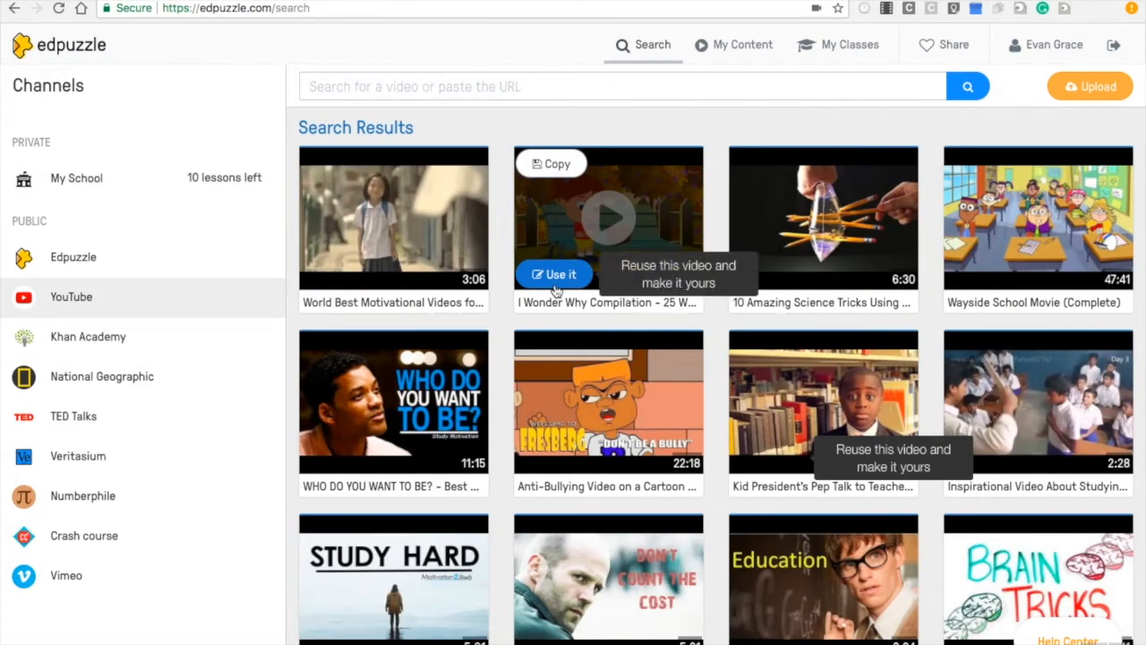
click(447, 86)
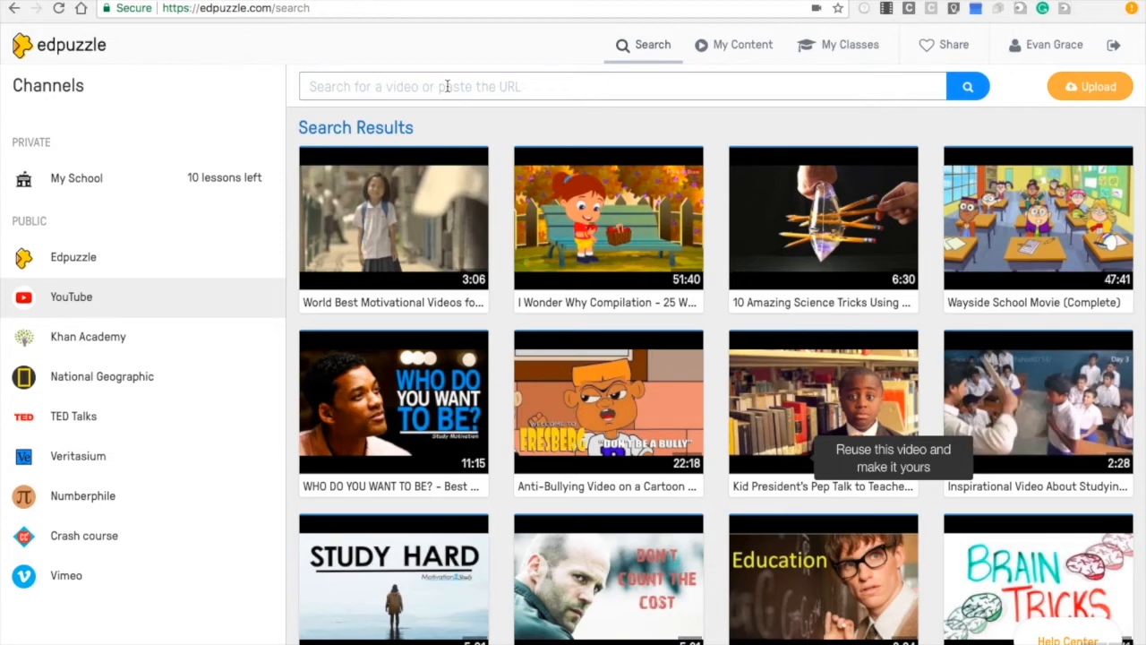
mouse_move(792, 468)
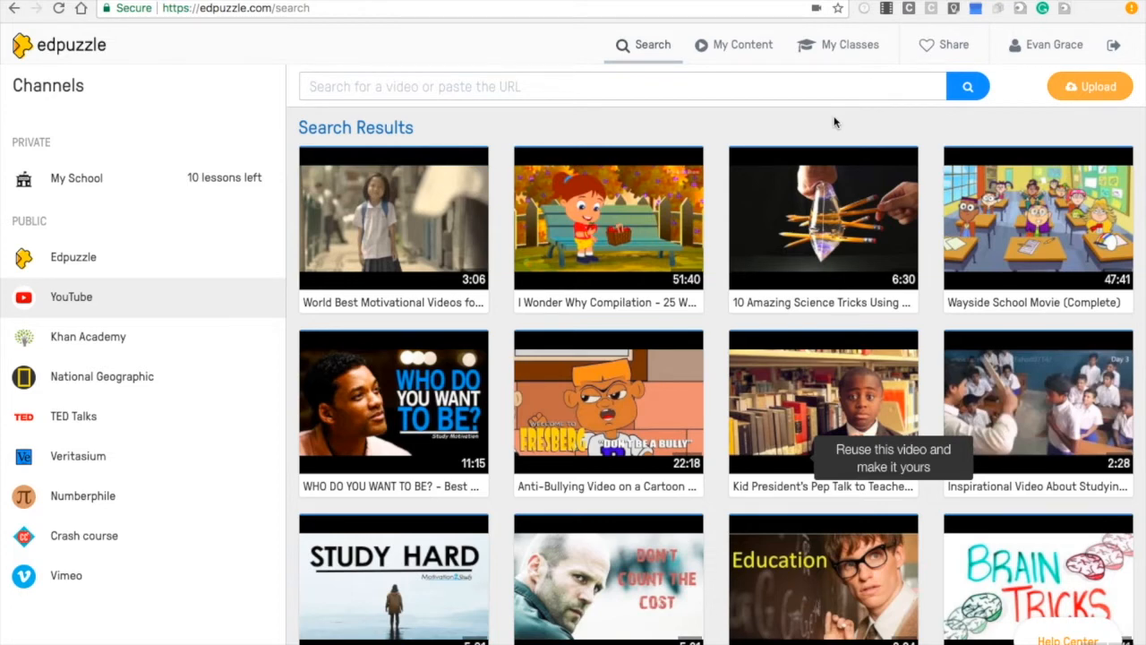
Open My Content and view the upload-video dialog without uploading anything
click(744, 56)
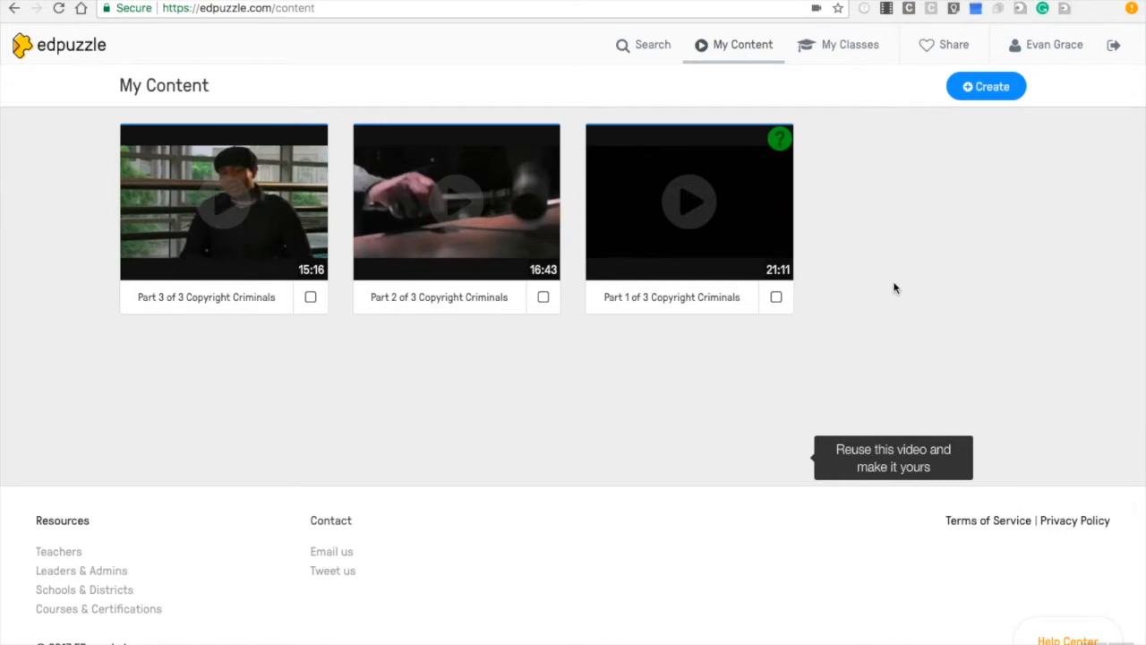
click(988, 93)
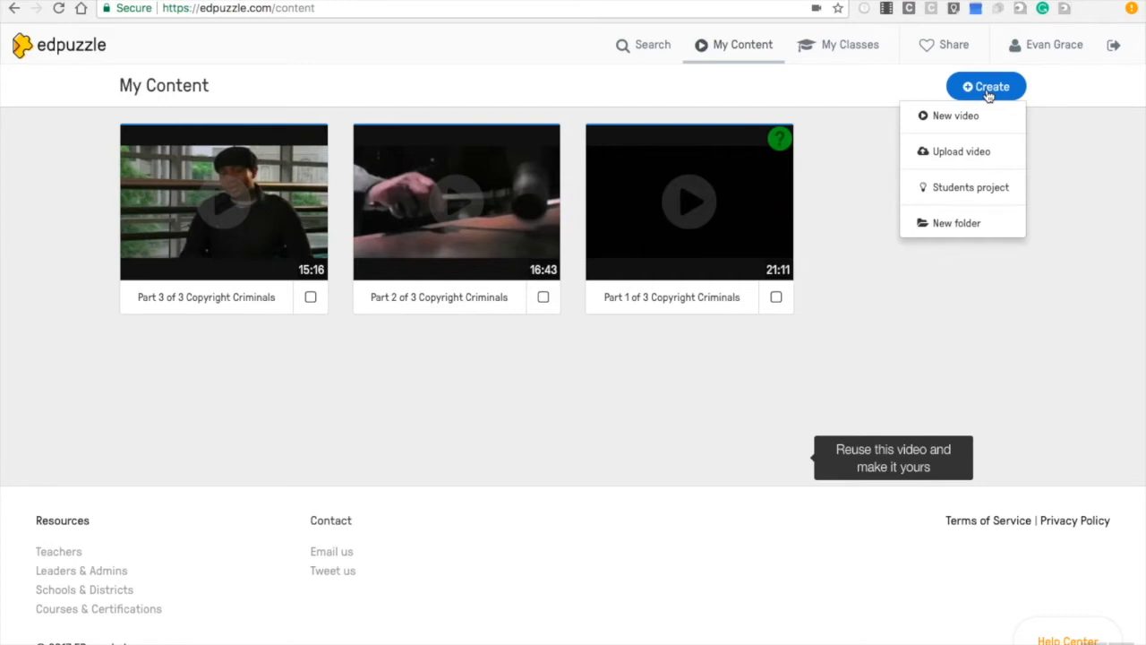
click(986, 151)
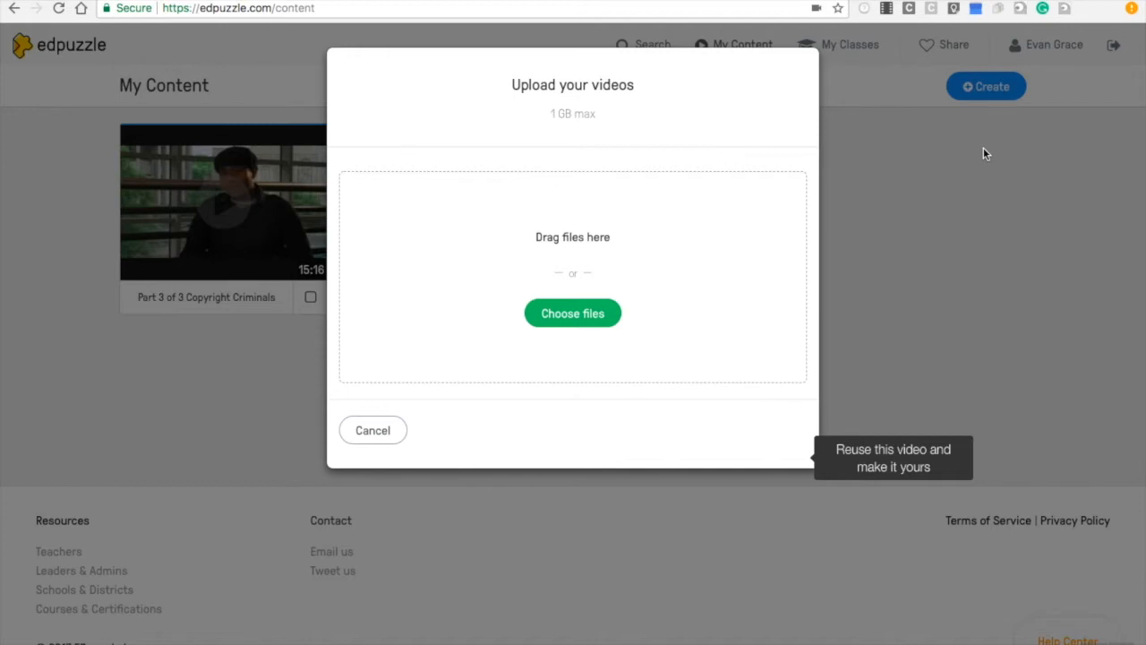
click(363, 430)
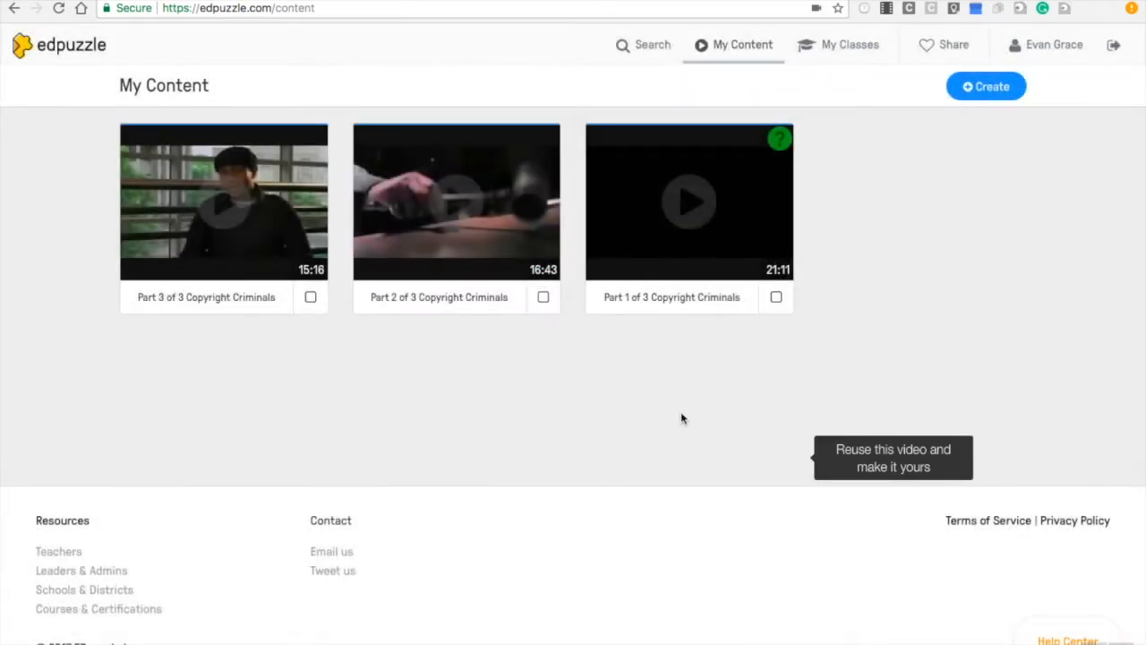
Open the Part 1 of 3 Copyright Criminals video for editing
click(676, 276)
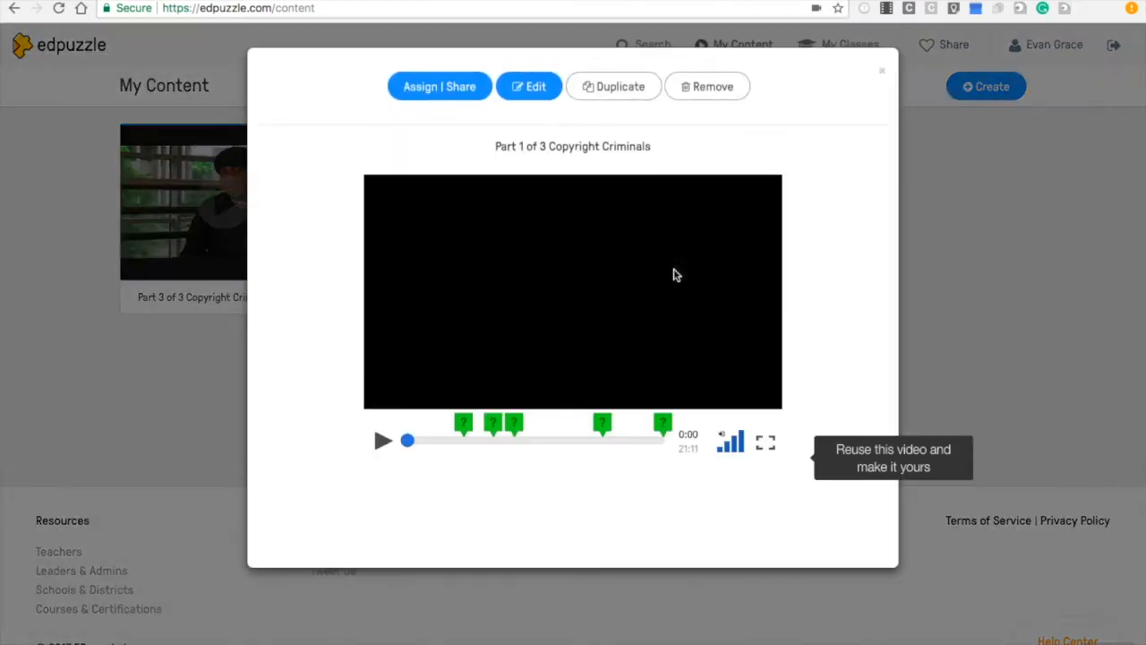
click(527, 84)
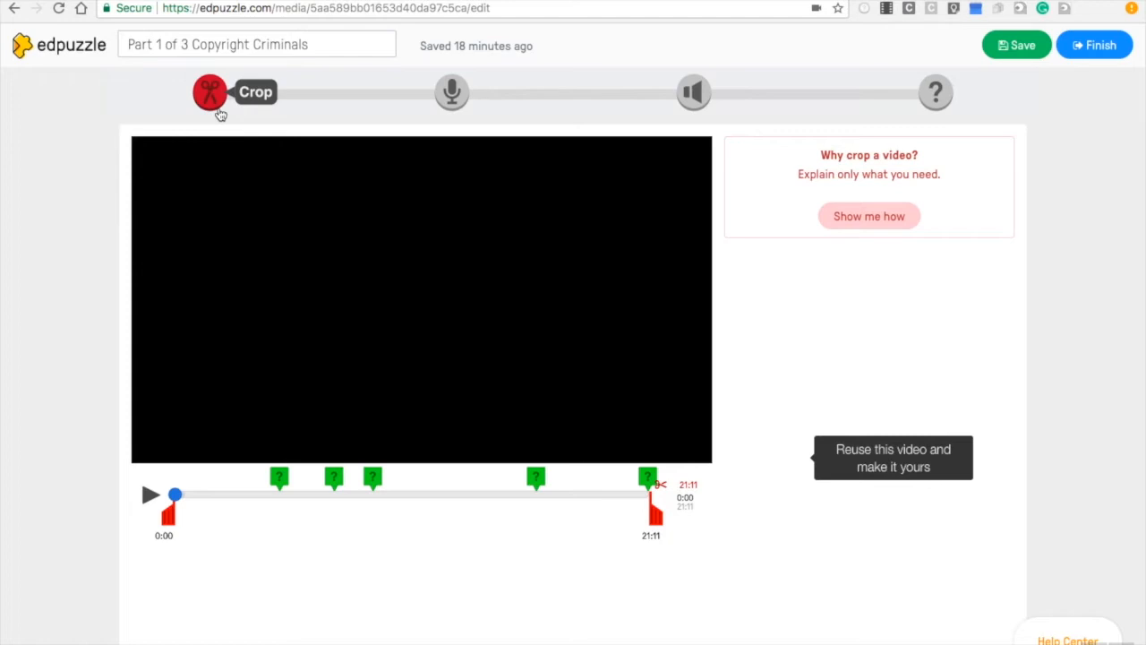
Place an audio note marker at 11:26 on the video timeline
click(452, 89)
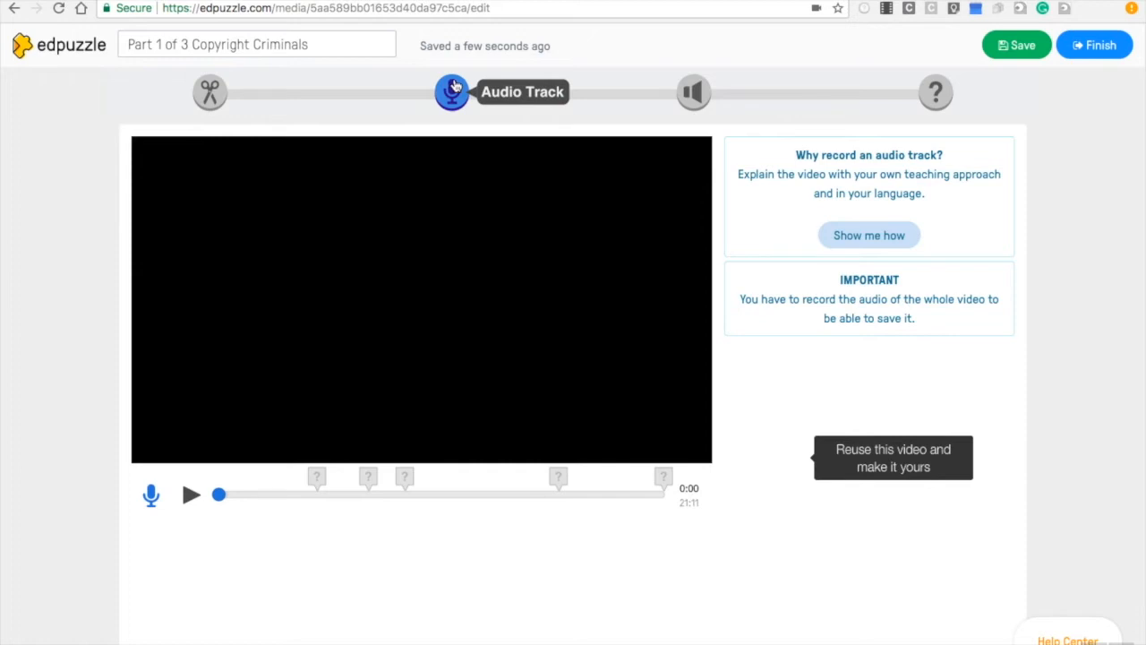
click(699, 99)
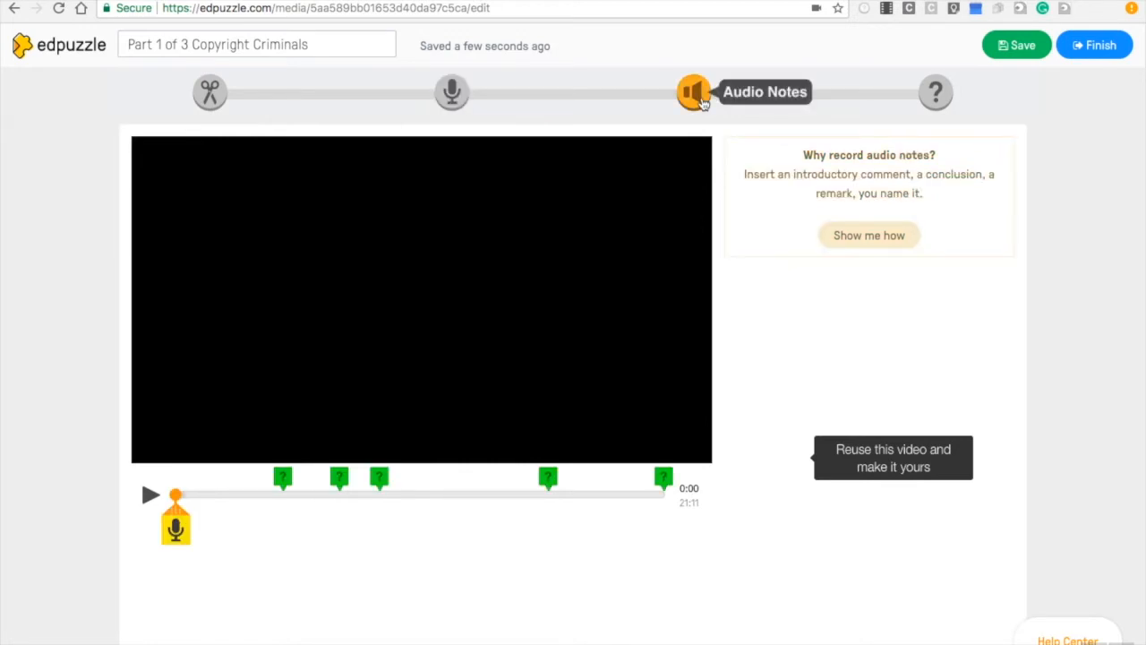
mouse_move(176, 508)
mouse_down()
mouse_move(191, 495)
mouse_move(440, 495)
mouse_up()
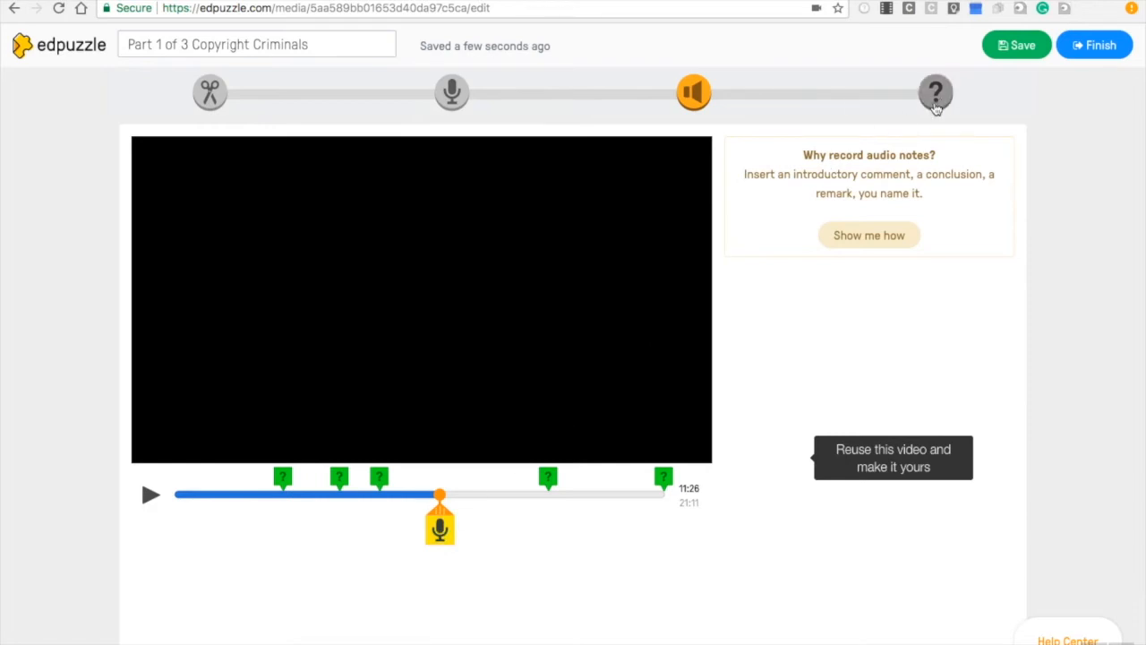
Add a question at 11:26 and review the open-ended, multiple-choice and comment question types
click(938, 97)
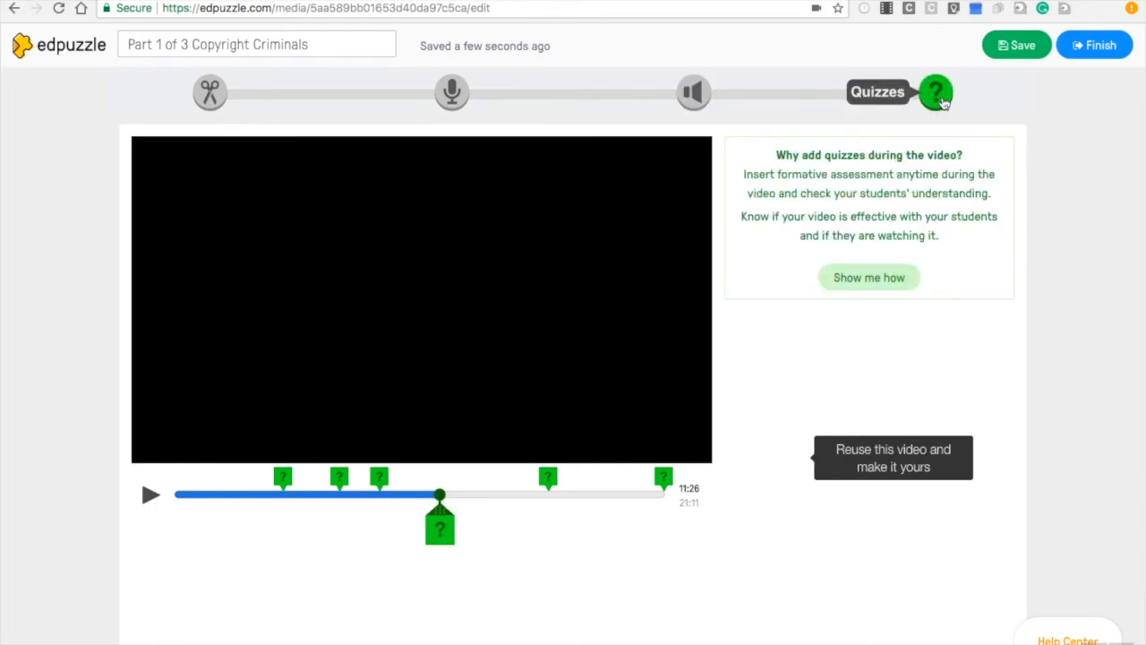
click(440, 532)
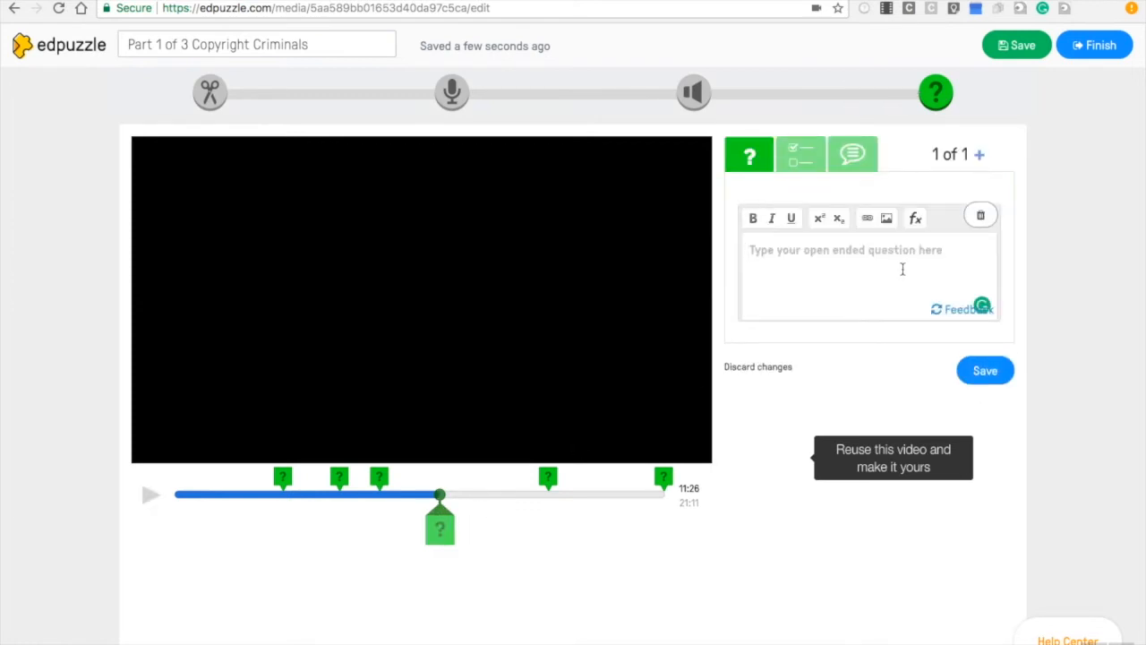
click(811, 159)
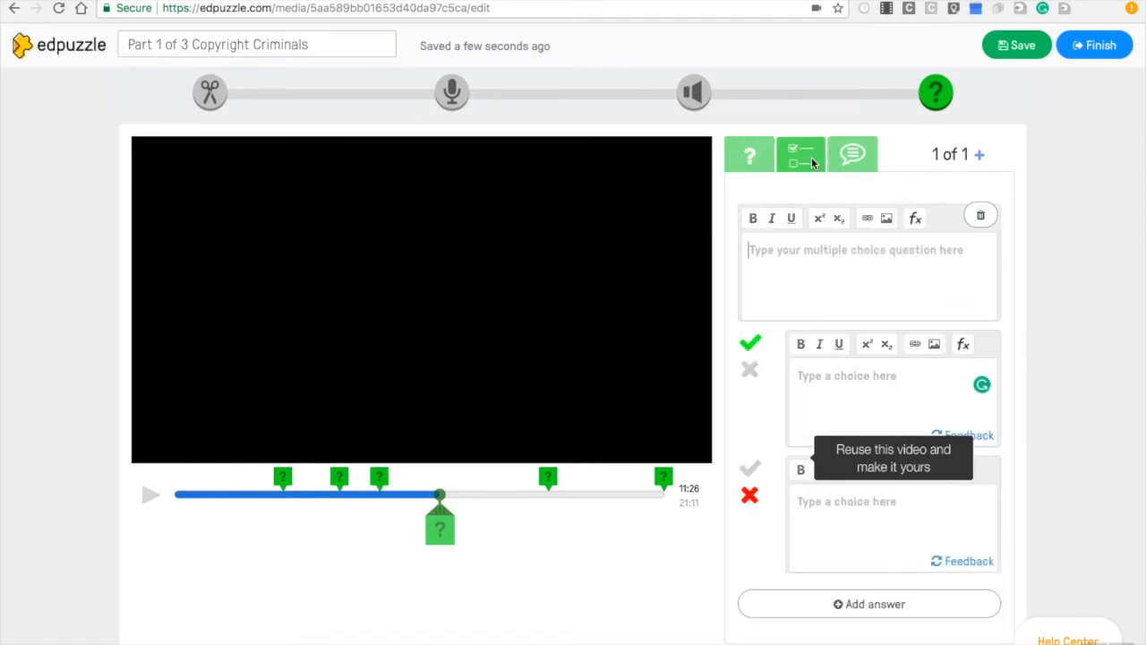
click(850, 156)
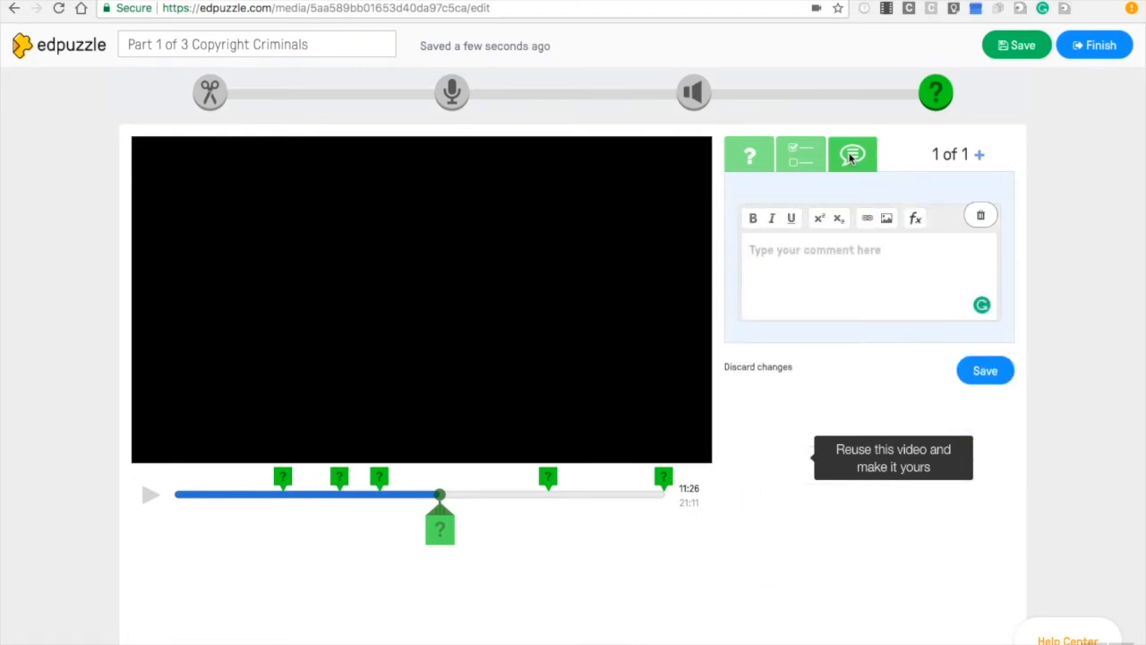
click(804, 153)
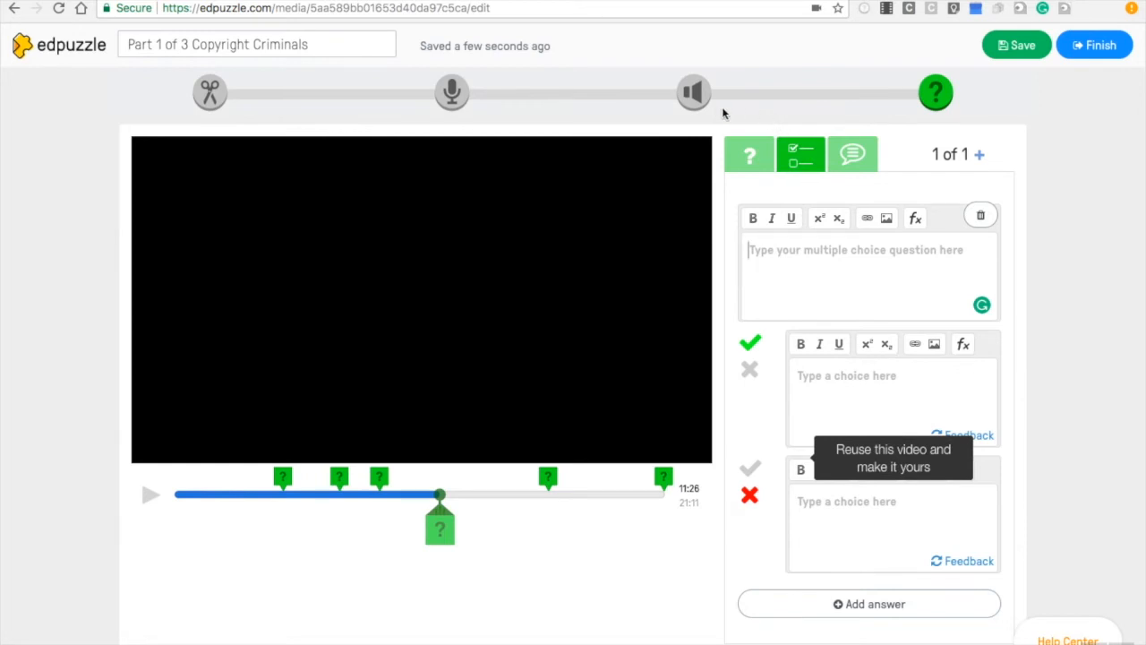
Switch back through the Audio Notes, Audio Track and Crop tools
click(700, 94)
click(451, 93)
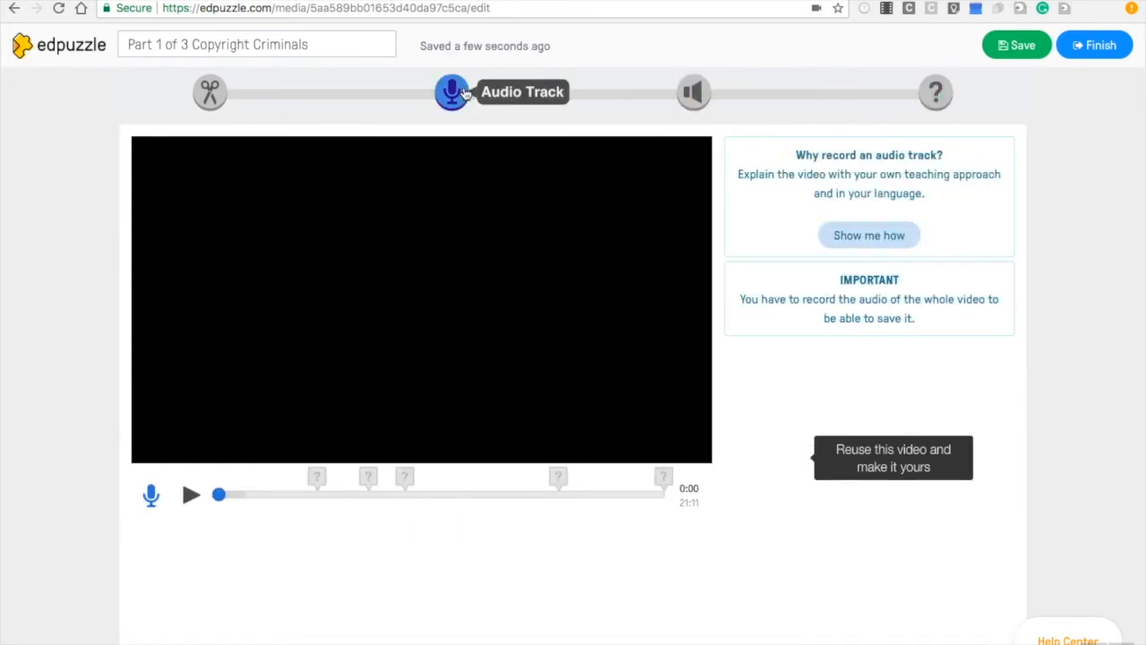
click(212, 92)
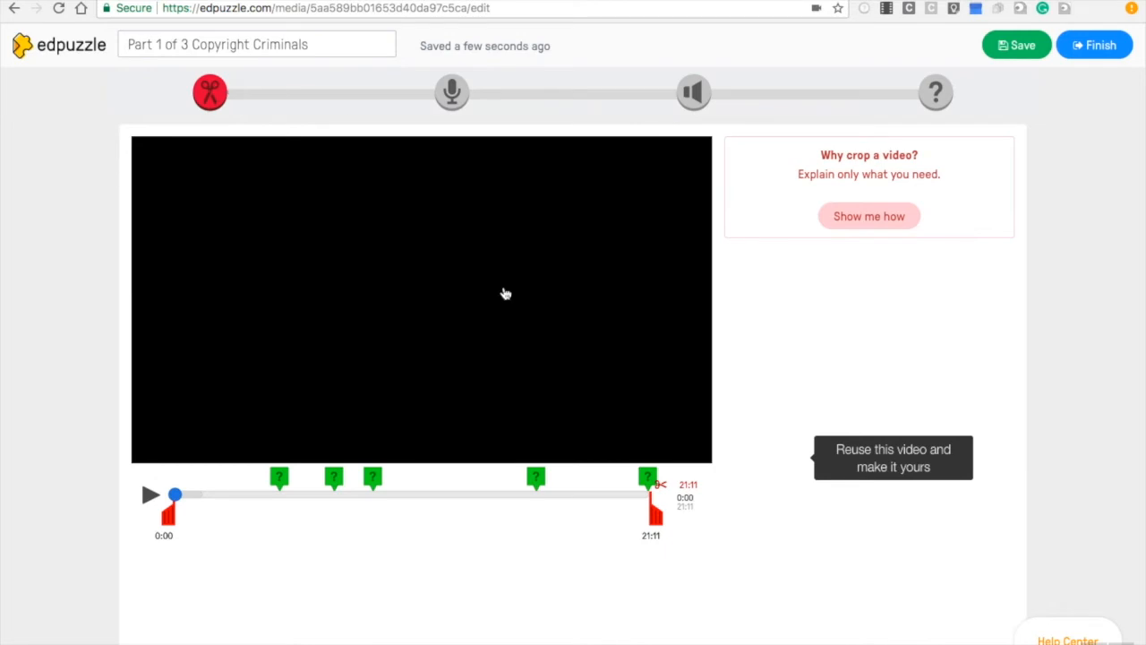
Step through each of the five existing timeline questions and save the video
click(276, 492)
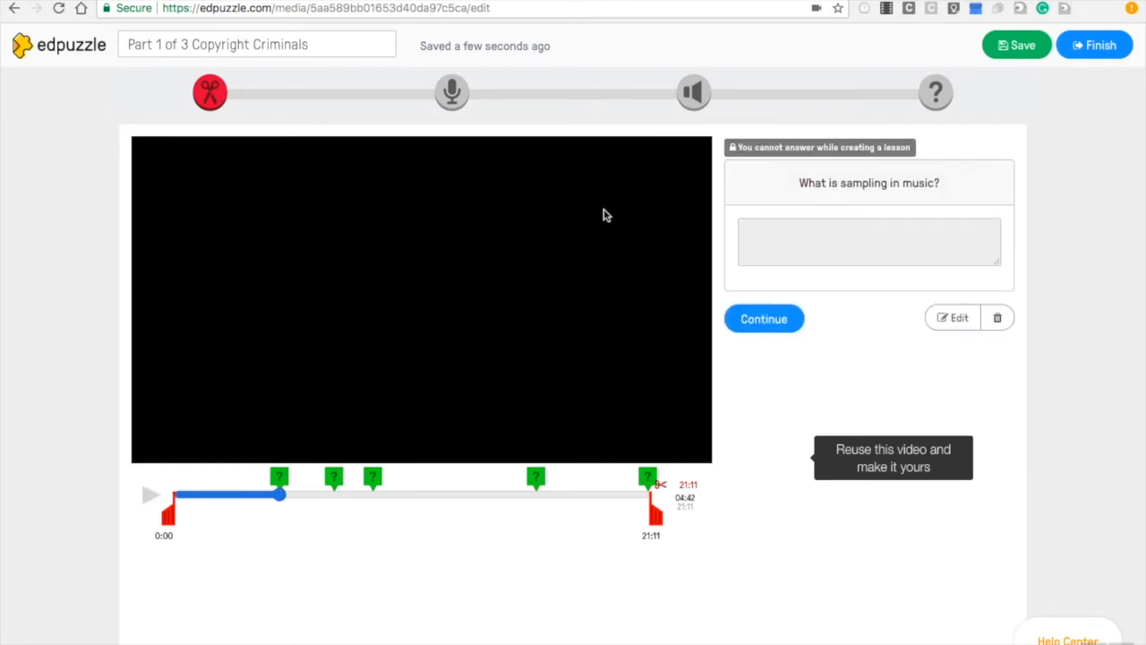
click(333, 479)
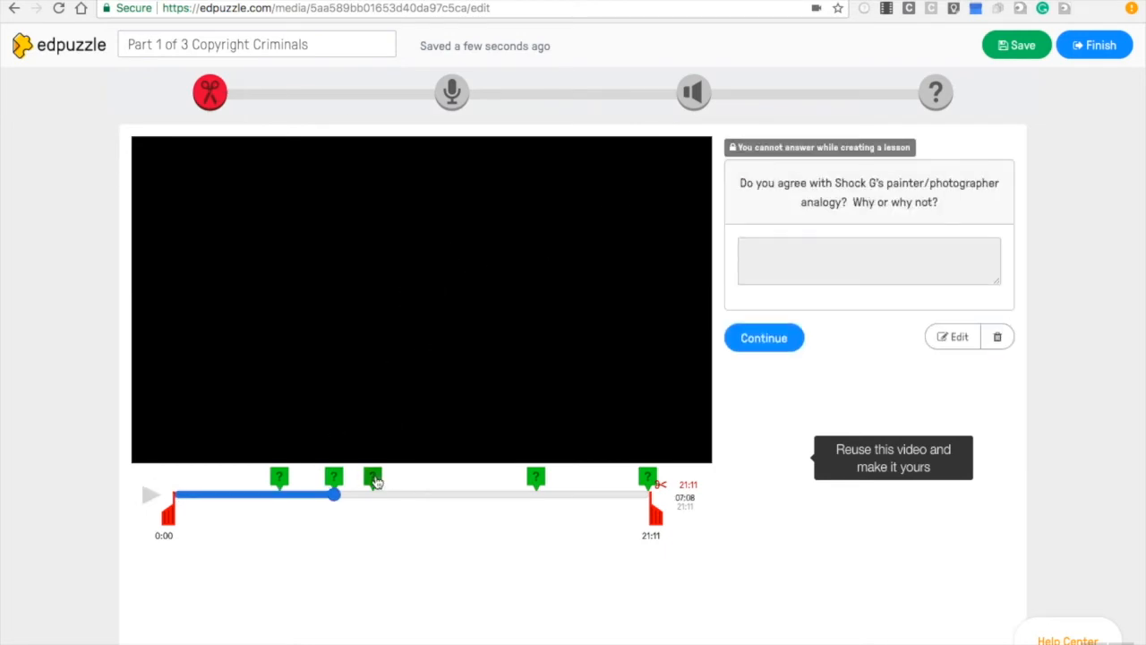
click(373, 479)
click(535, 479)
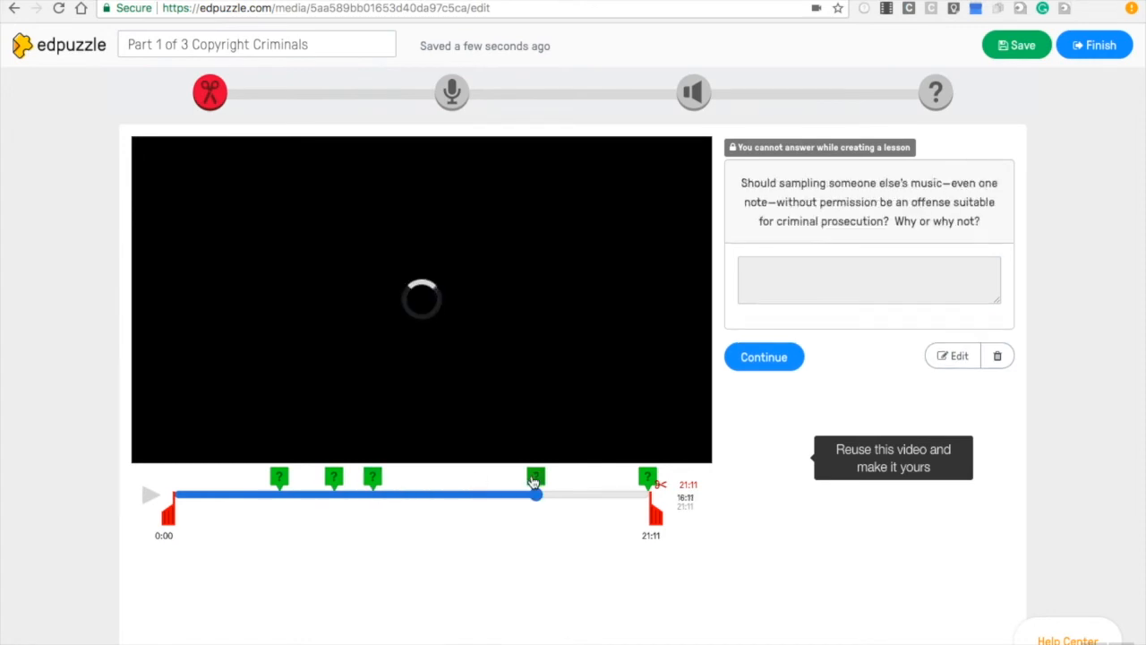
click(649, 478)
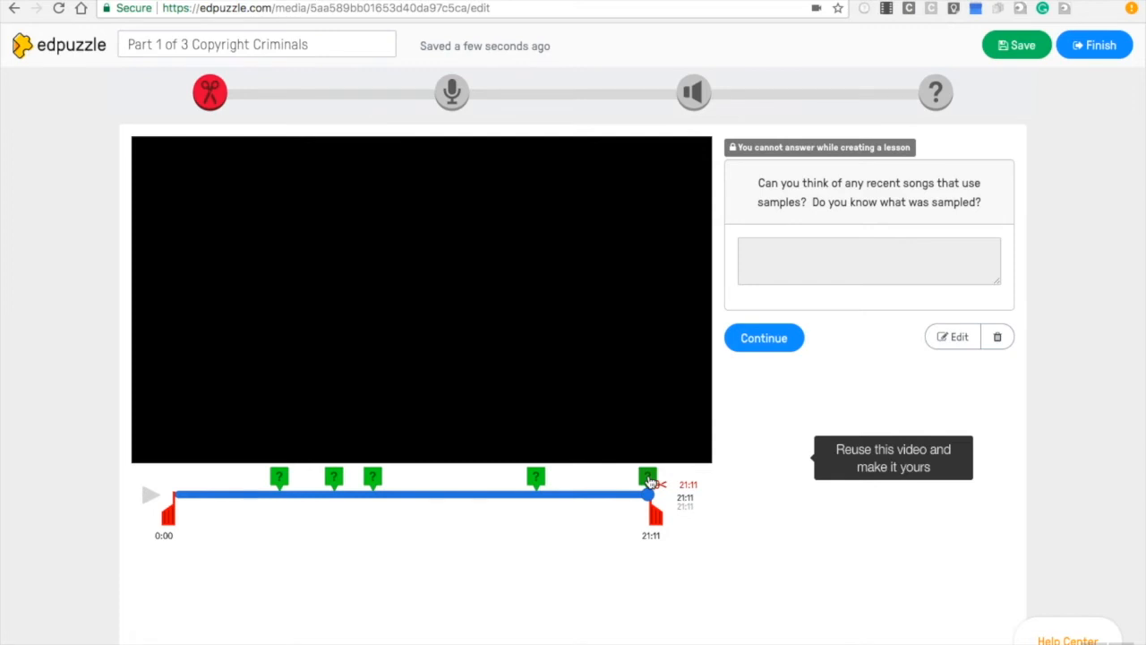
click(1035, 54)
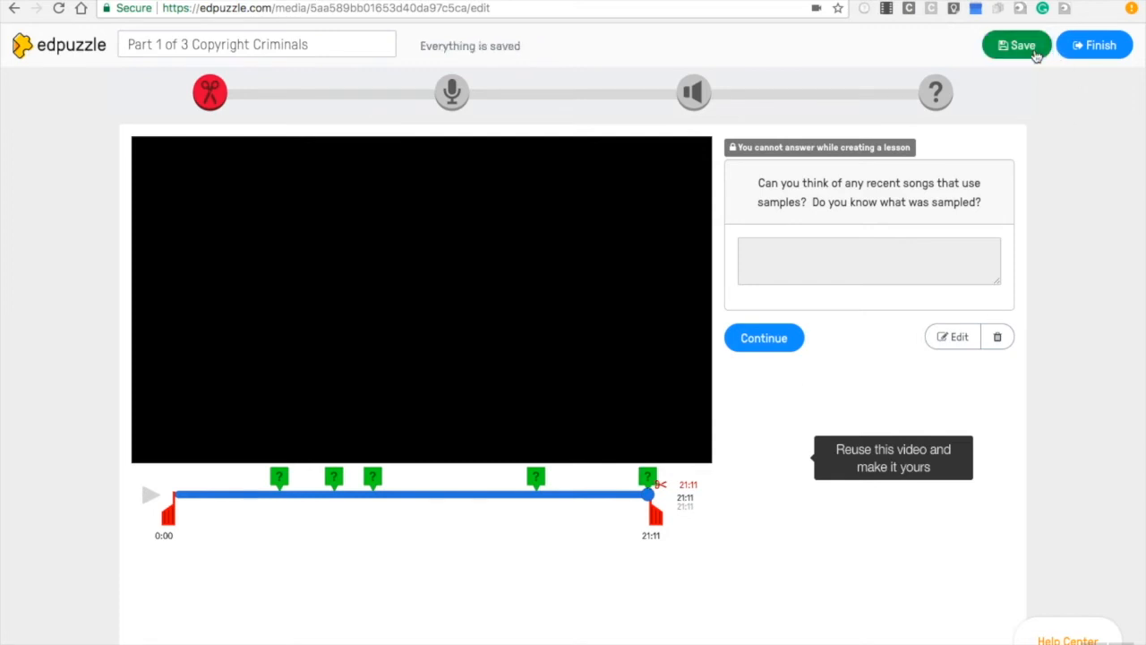
Finish the lesson and assign it to Test Class with Prevent skipping turned off
click(1088, 57)
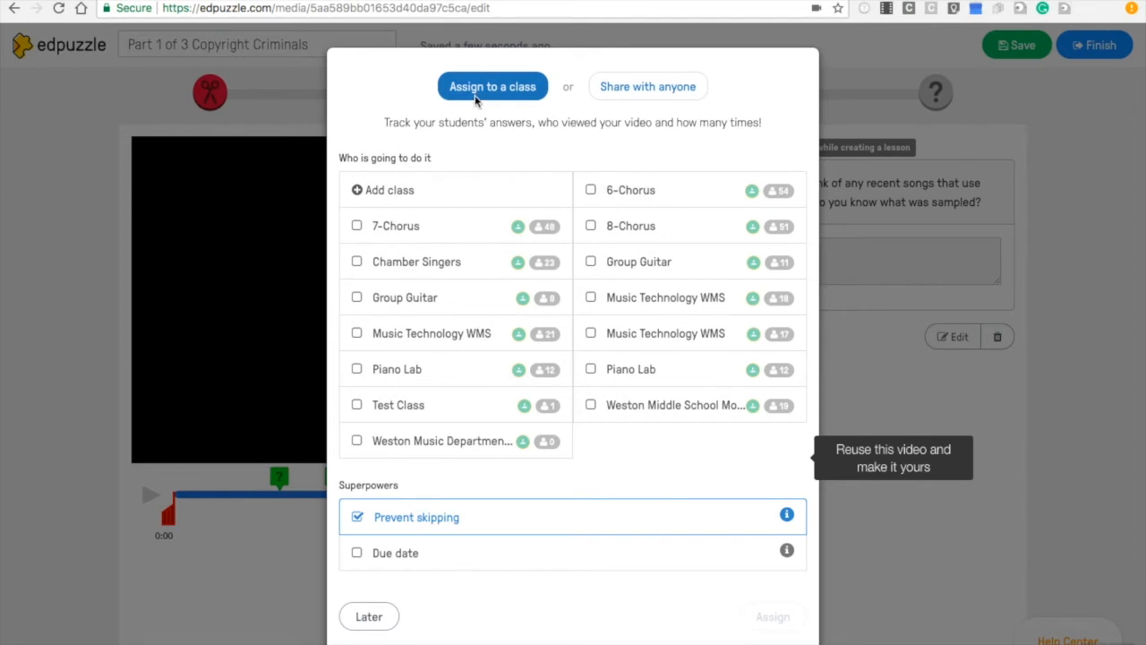
click(357, 405)
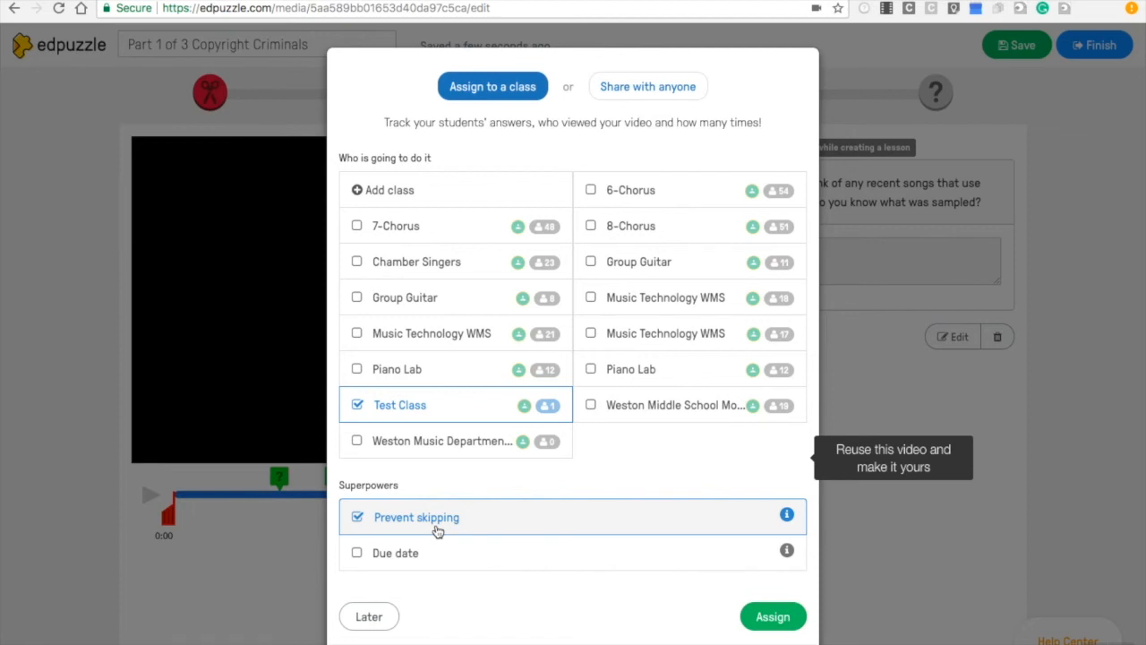
click(356, 517)
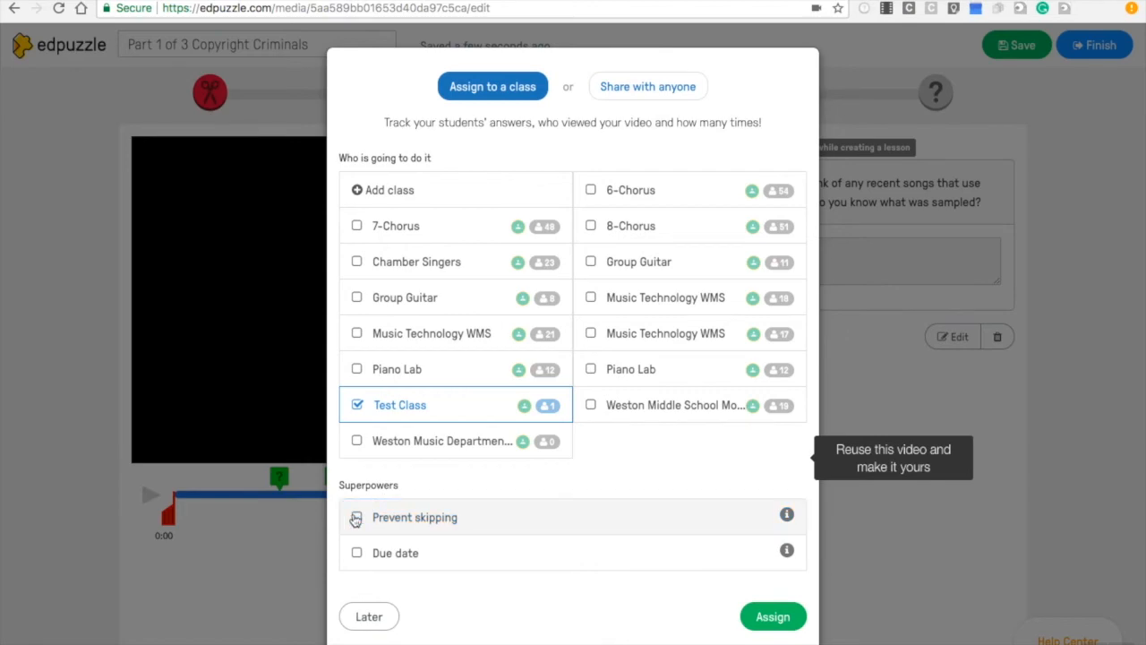
click(768, 618)
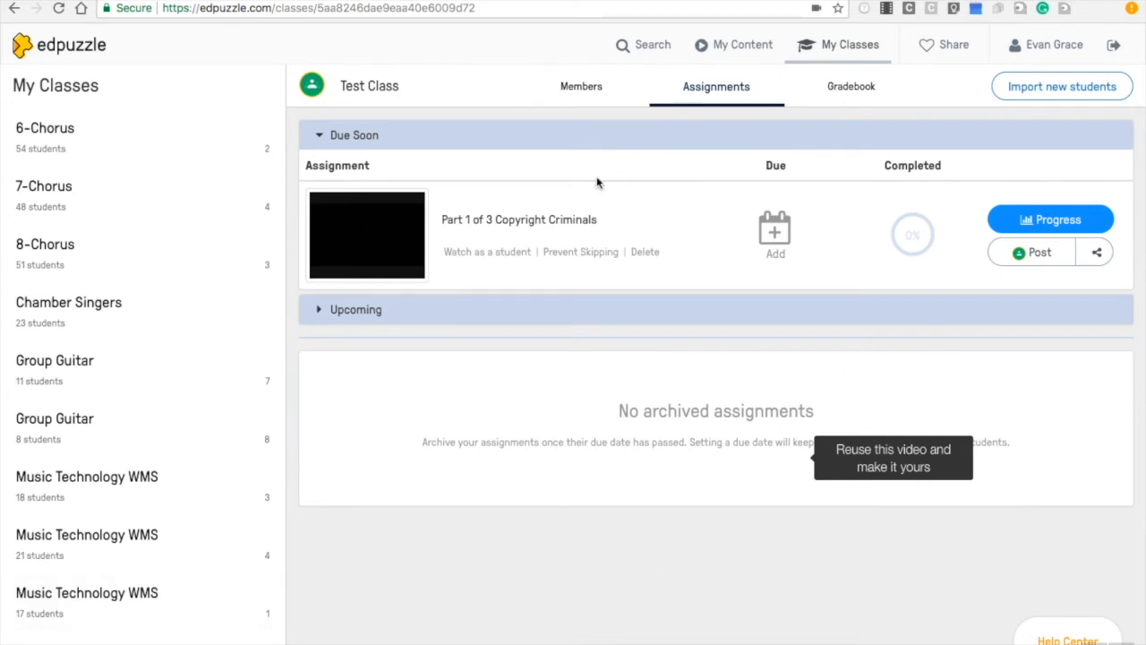
Post the assignment to Google Classroom as a Create assignment post for Test Class and assign it
click(1034, 254)
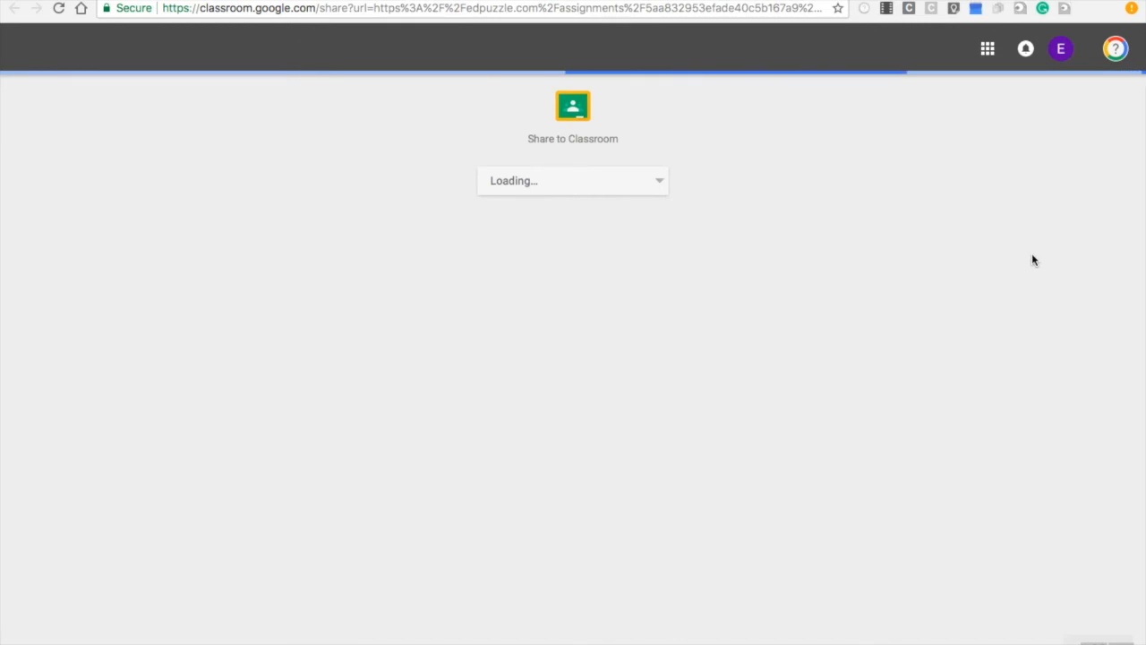
click(655, 189)
click(549, 117)
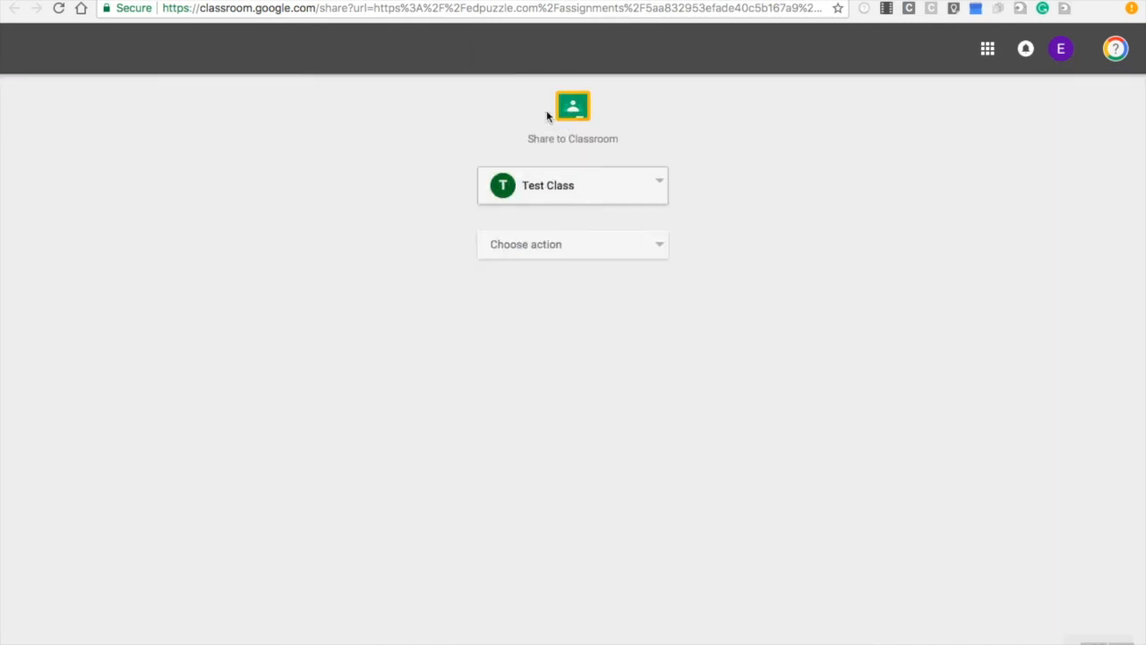
click(557, 250)
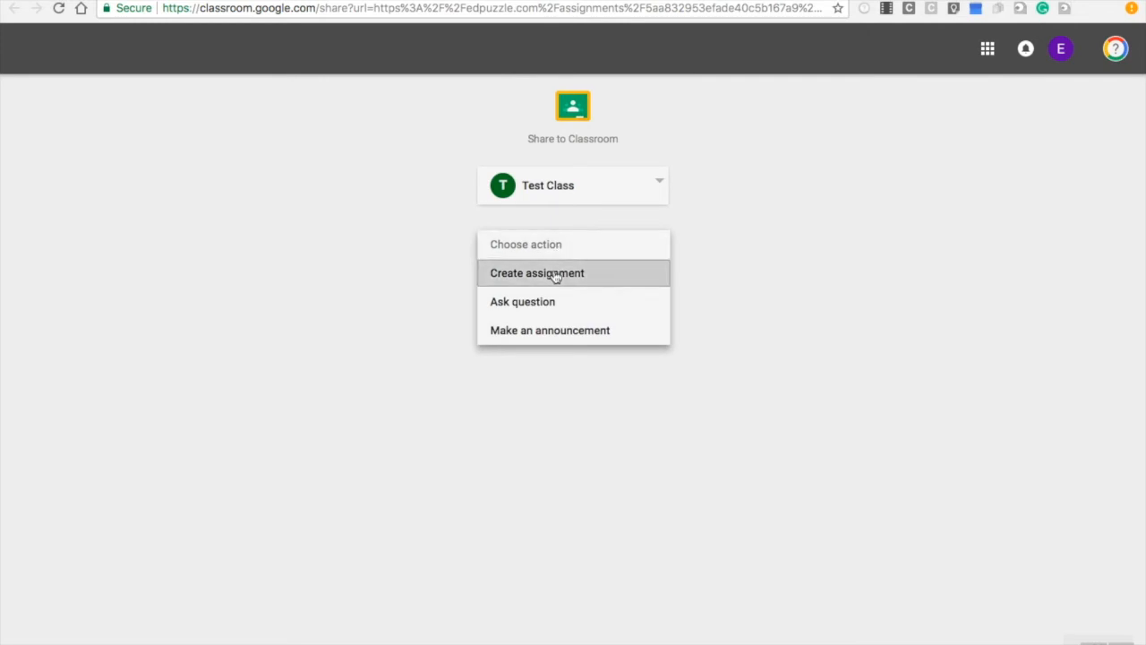
click(555, 275)
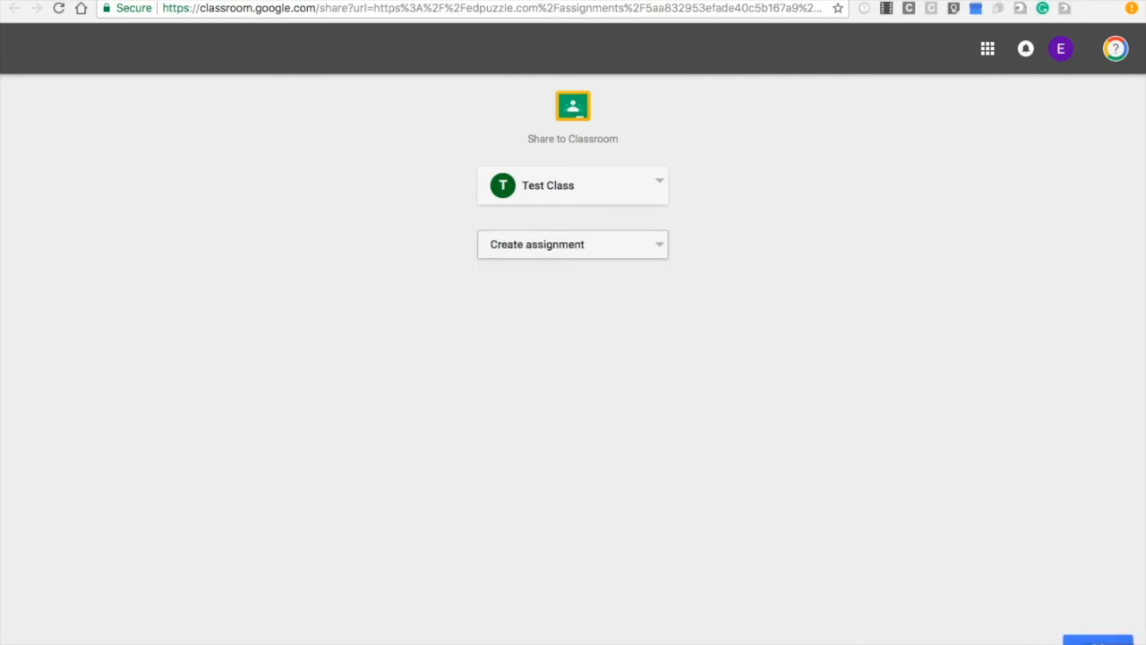
click(1098, 641)
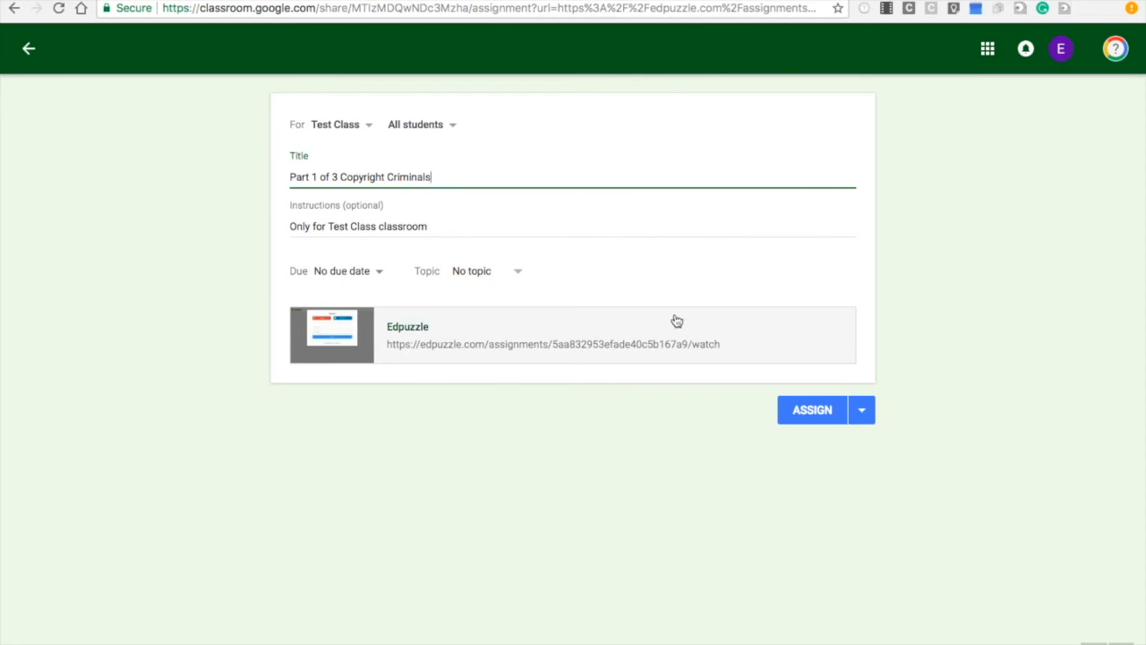
click(798, 409)
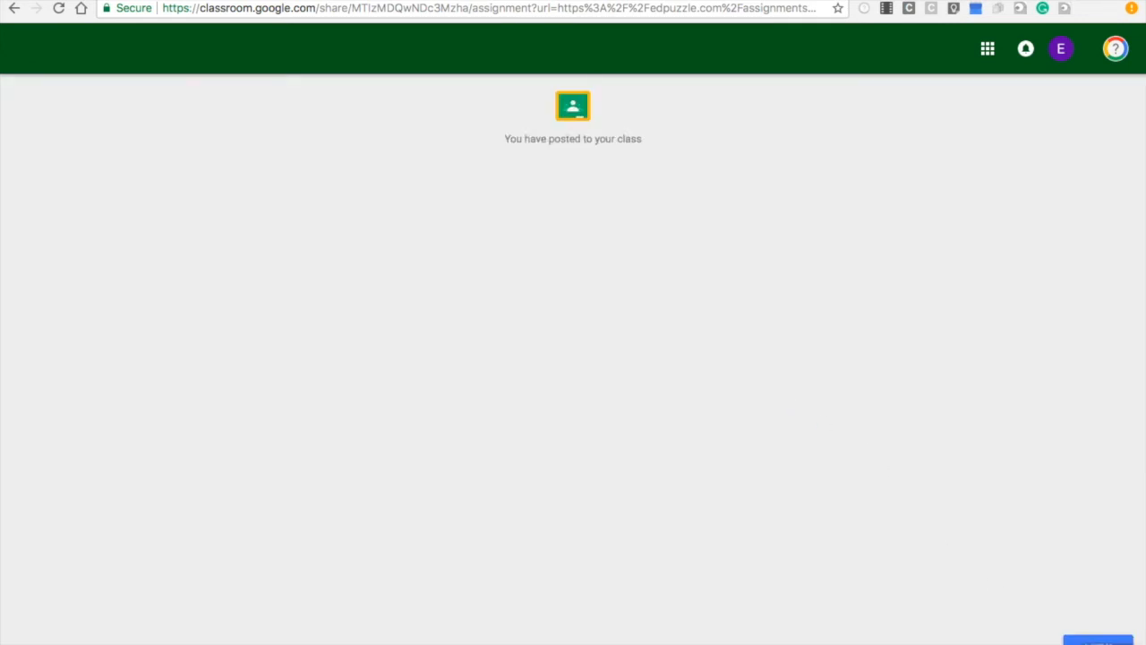
click(1098, 641)
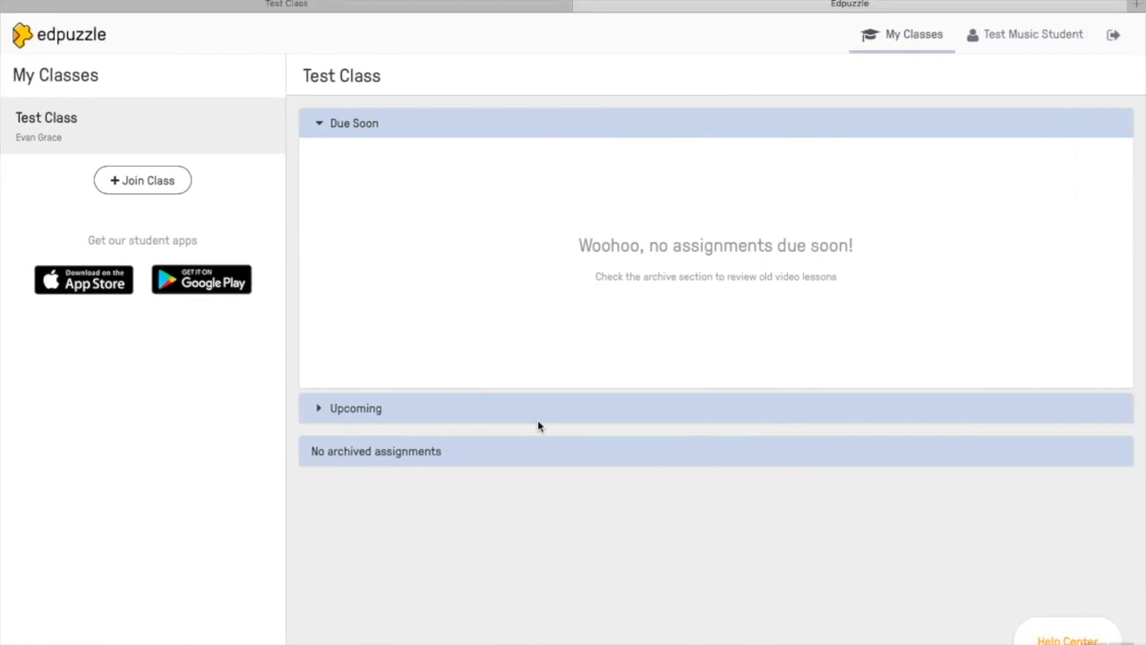
In the student's Google Classroom tab, refresh the class stream and open the posted Edpuzzle assignment
mouse_move(801, 2)
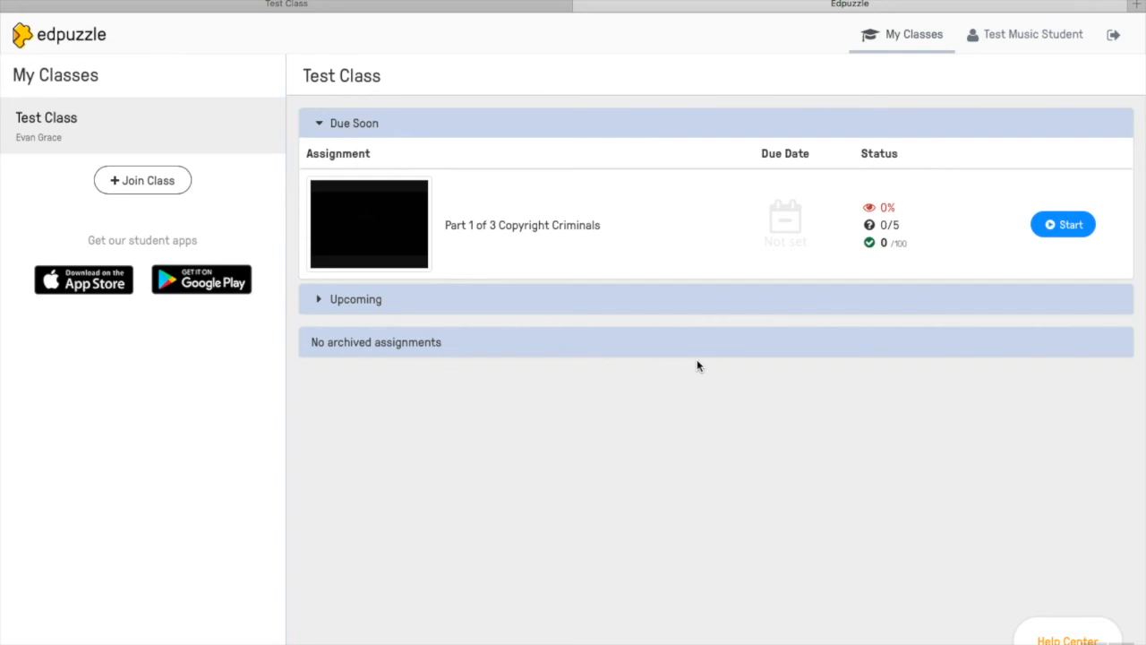
click(370, 6)
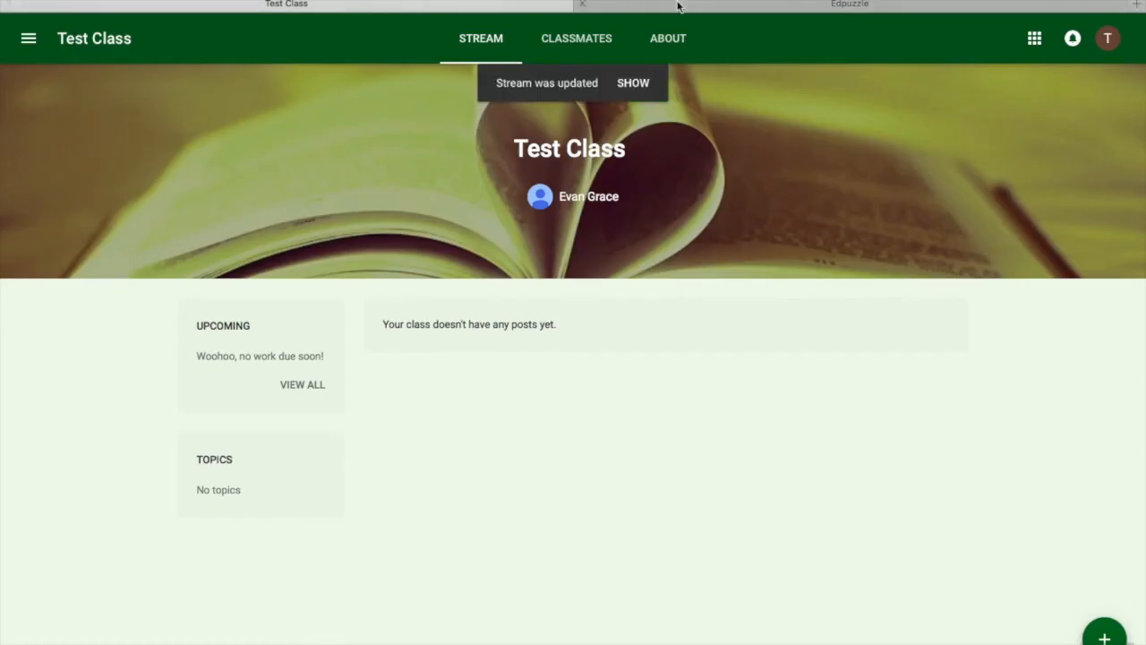
key(super+r)
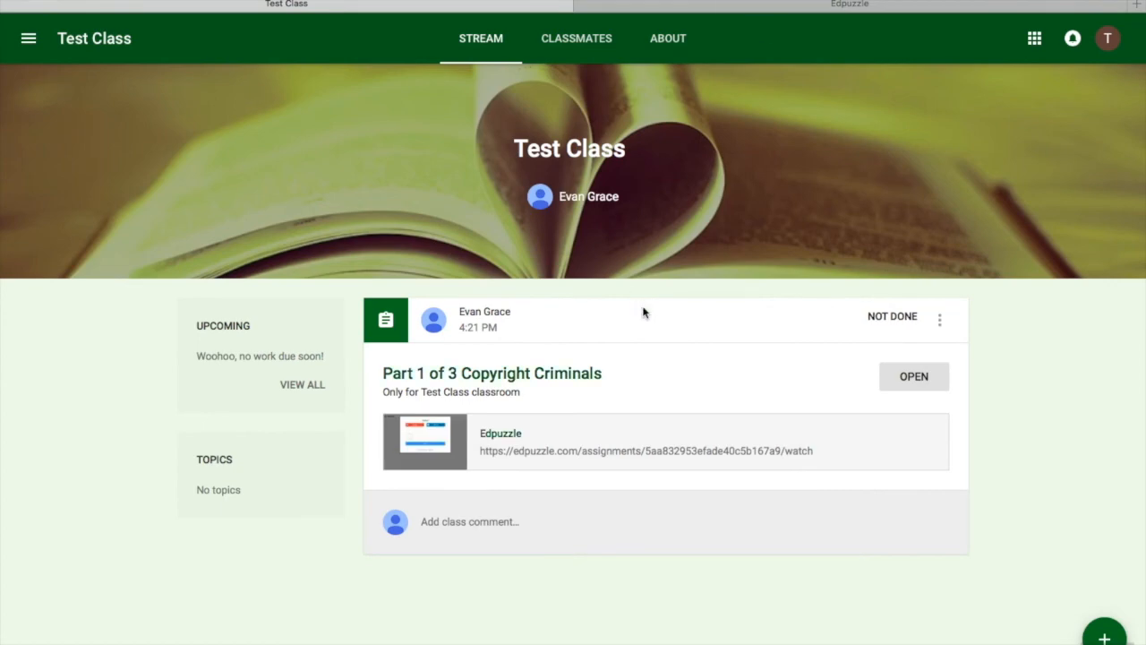
click(502, 434)
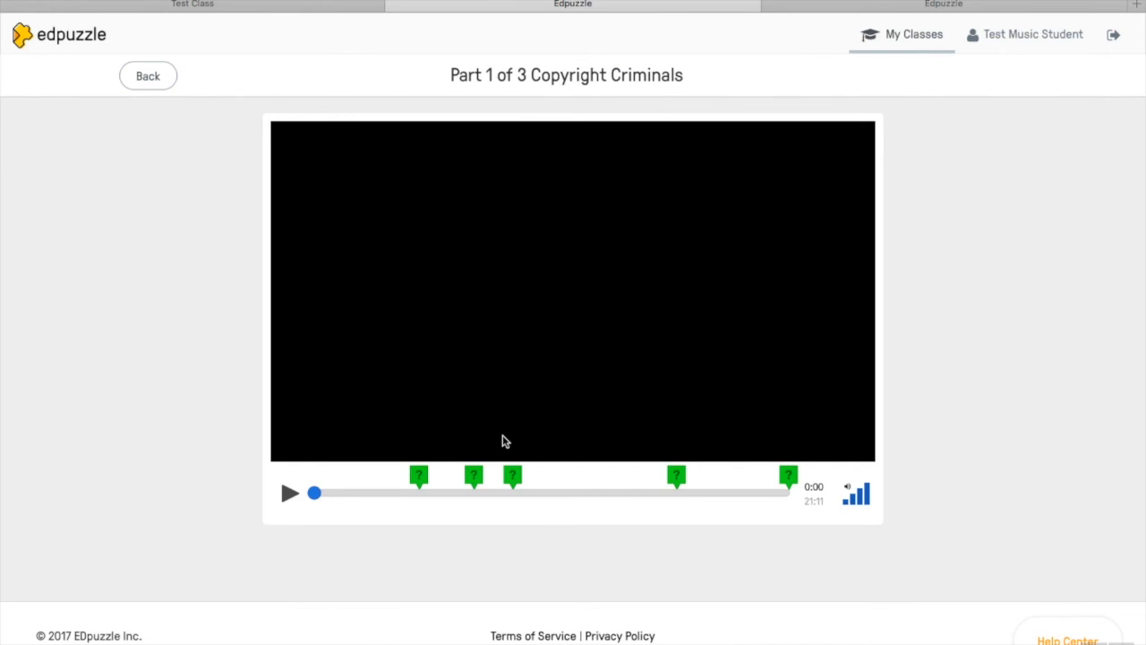
Play the video as the student up to the first question, answer "Test response", submit it and pause playback
click(289, 494)
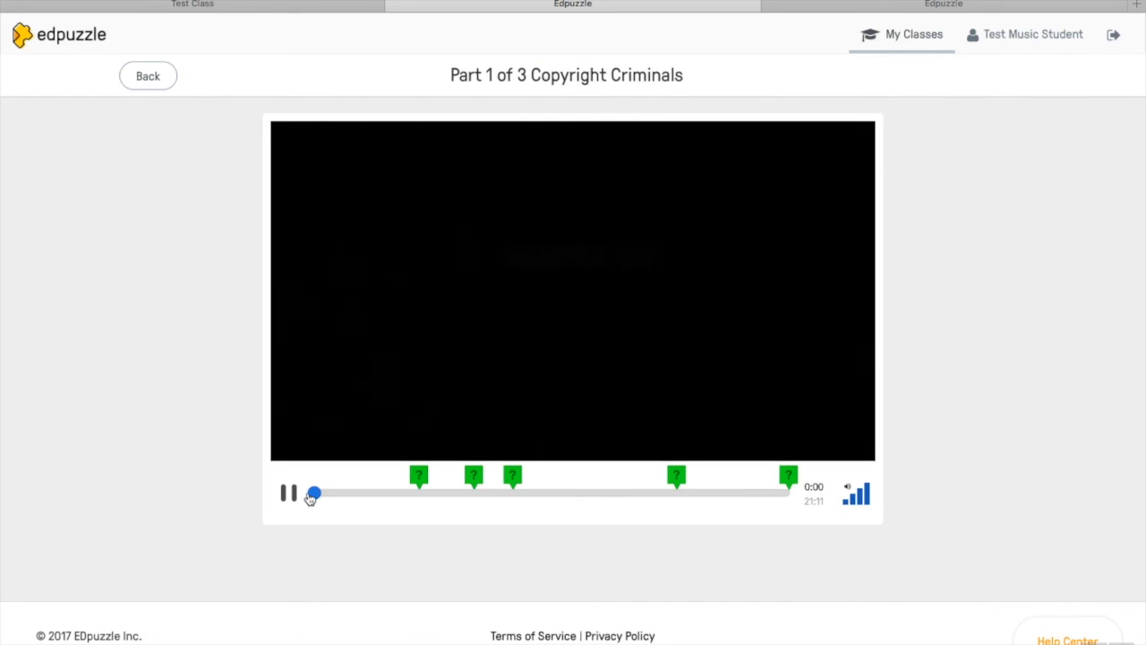
drag(315, 494, 415, 500)
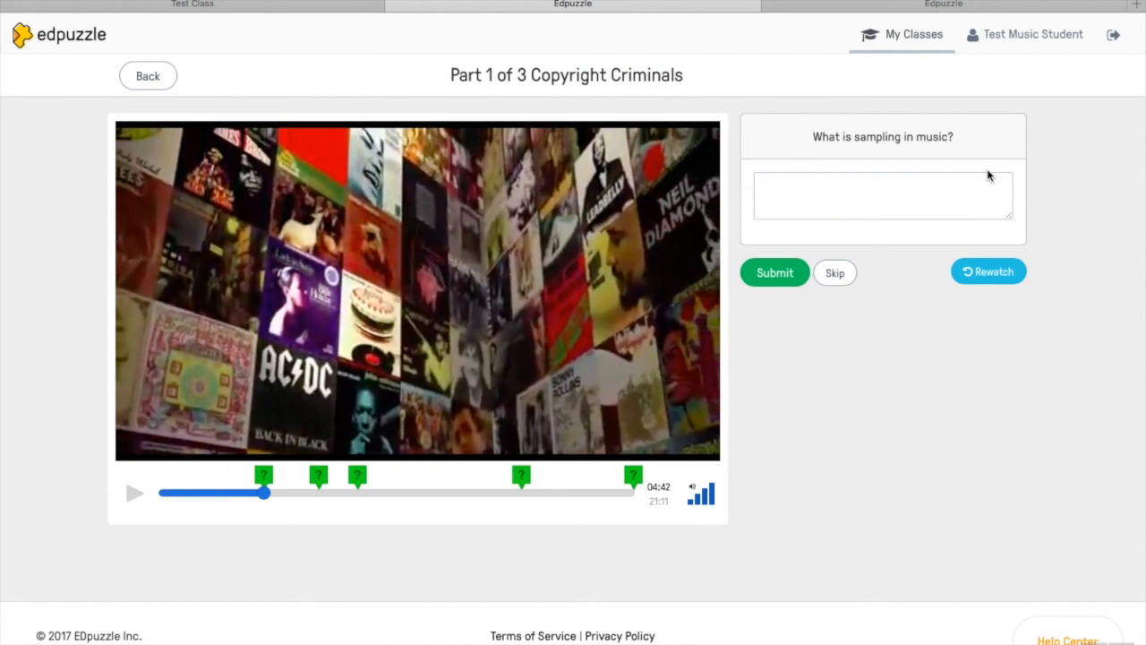
click(940, 196)
text(Test respose)
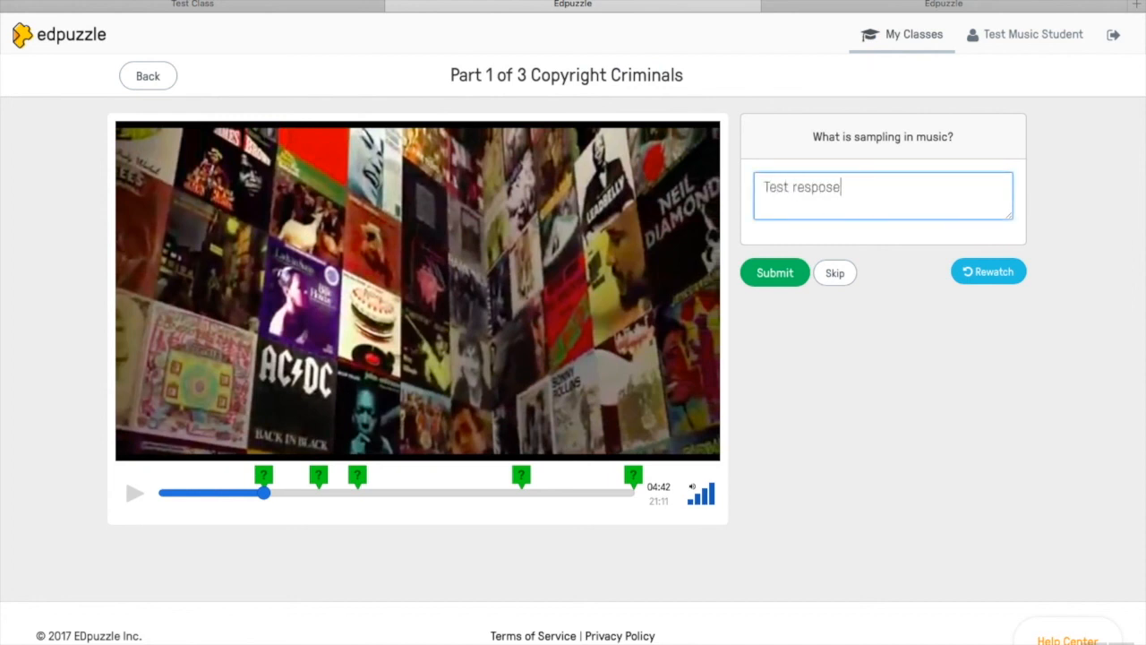
key(BackSpace)
key(BackSpace)
text(nse)
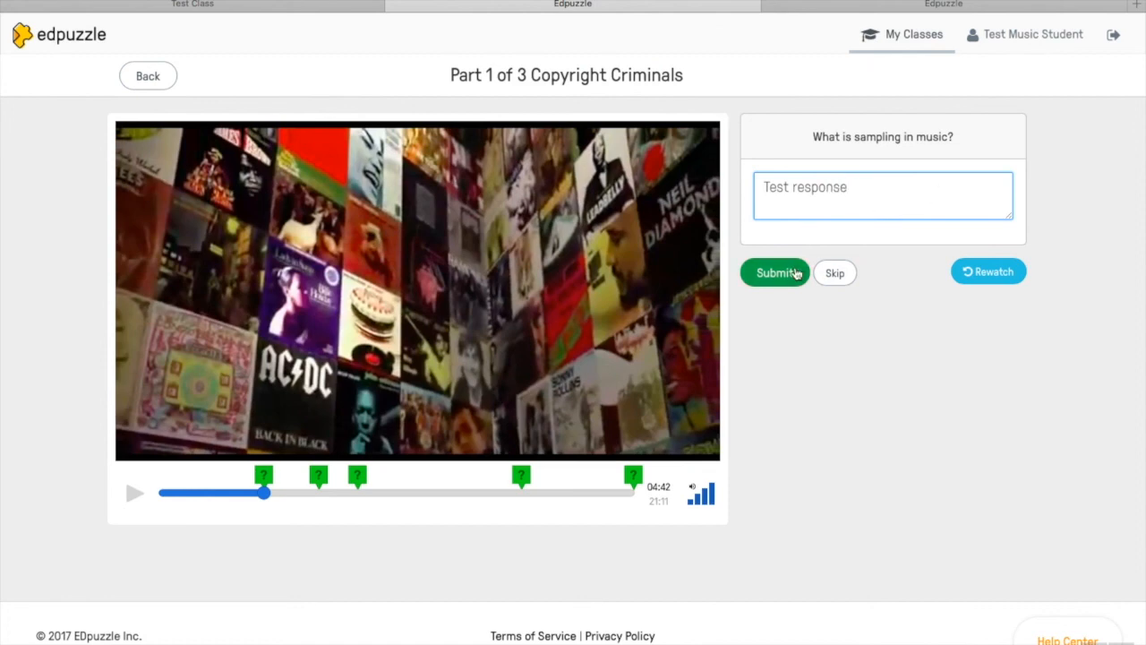
click(777, 272)
click(789, 270)
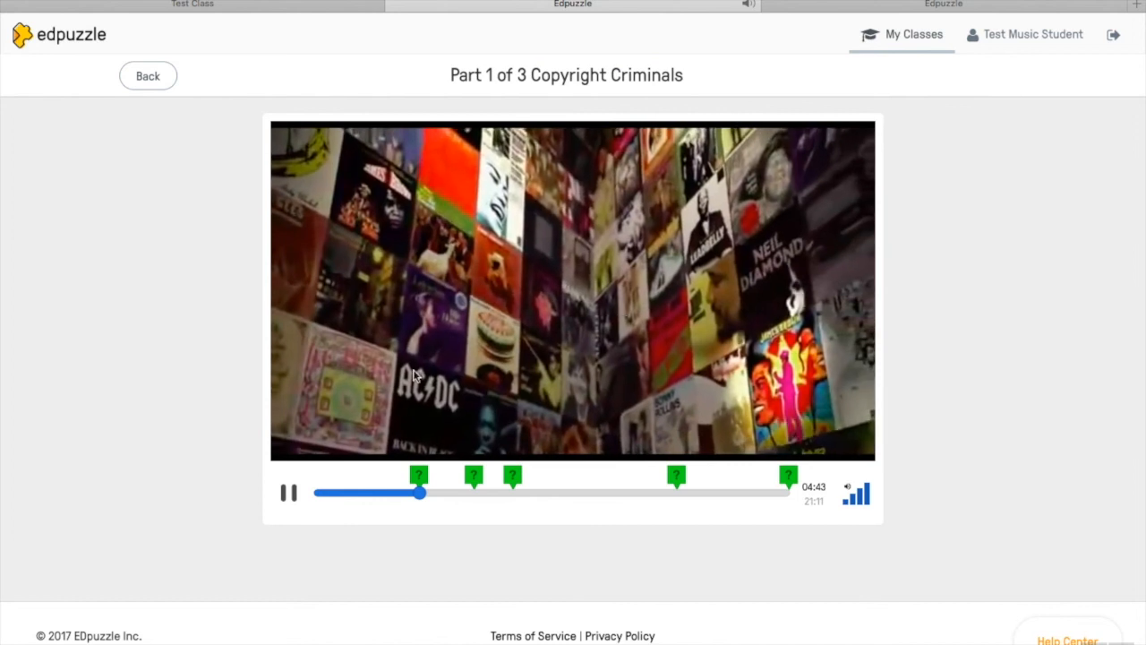
click(288, 493)
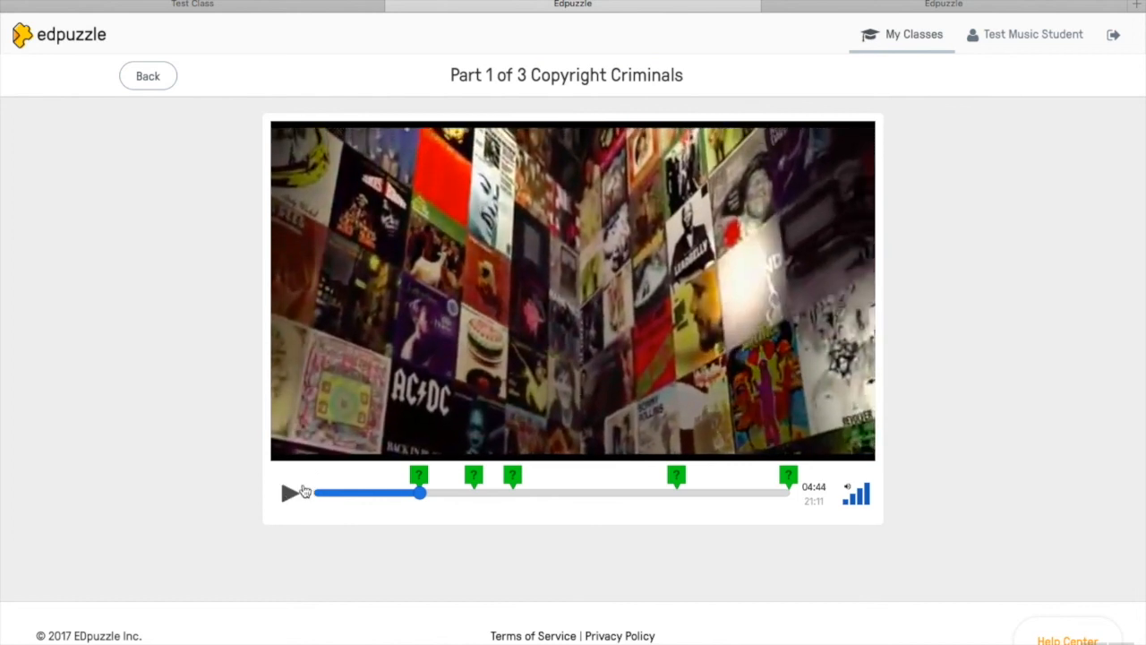
Return to the teacher's Edpuzzle class page and open the assignment's Progress view
click(891, 8)
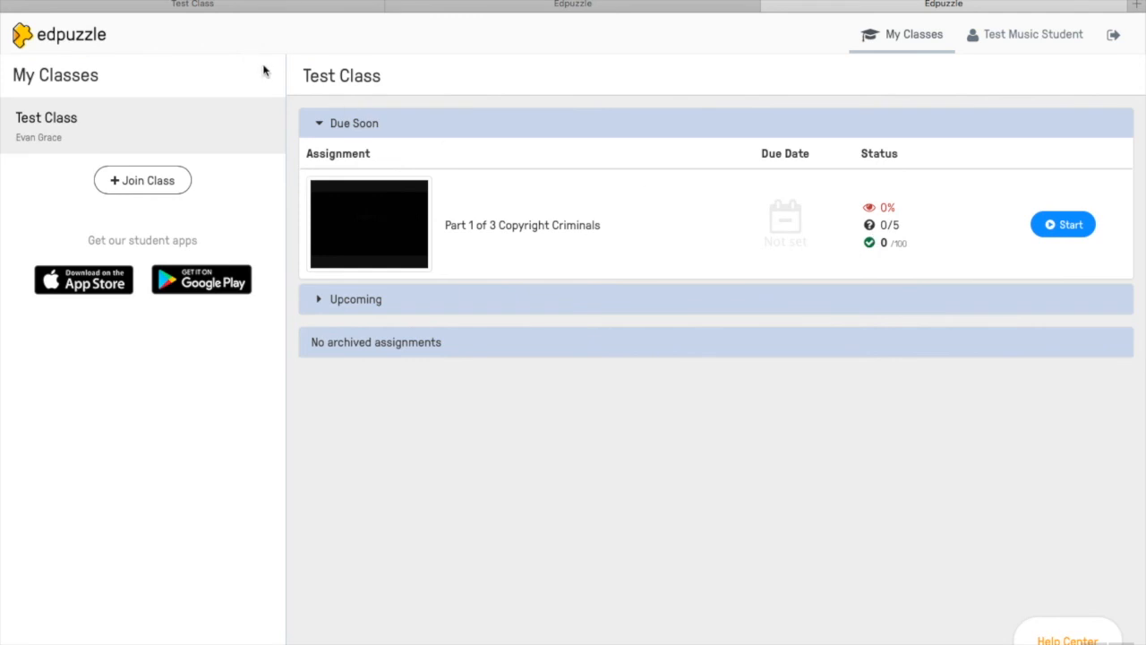
key(ctrl+Left)
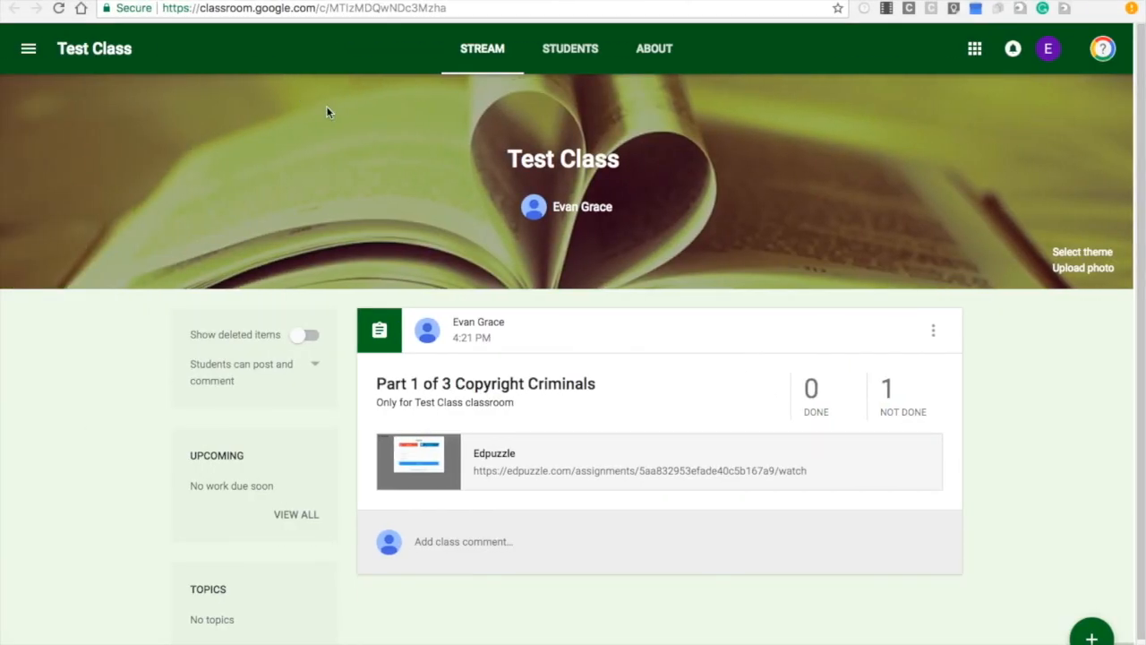
key(ctrl+Right)
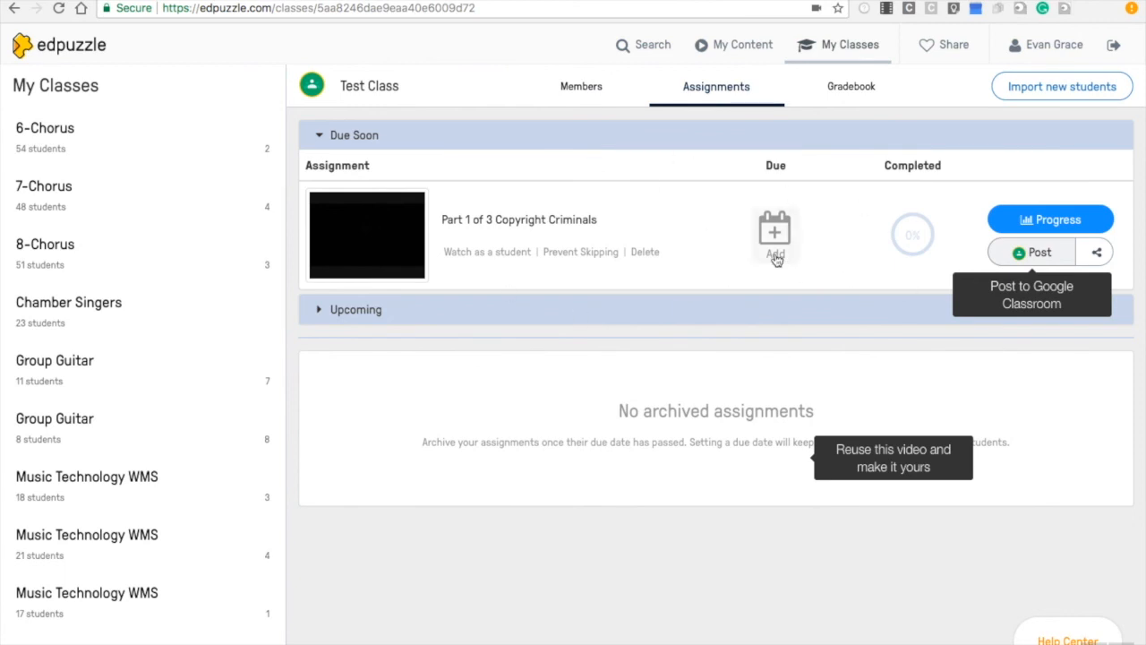
click(1077, 230)
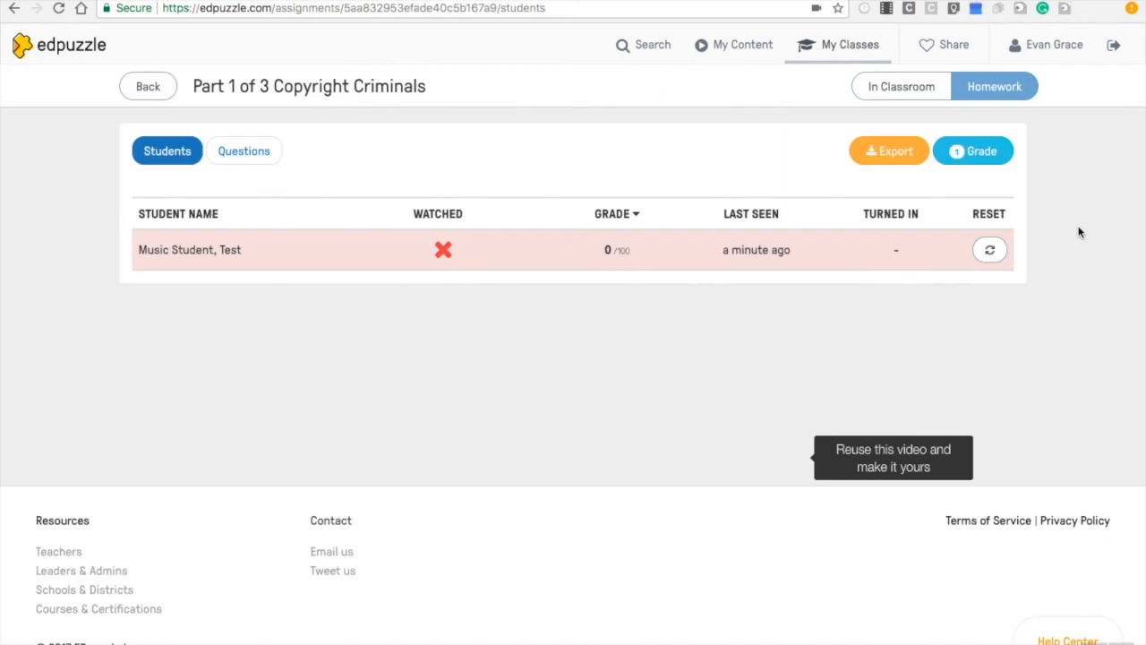